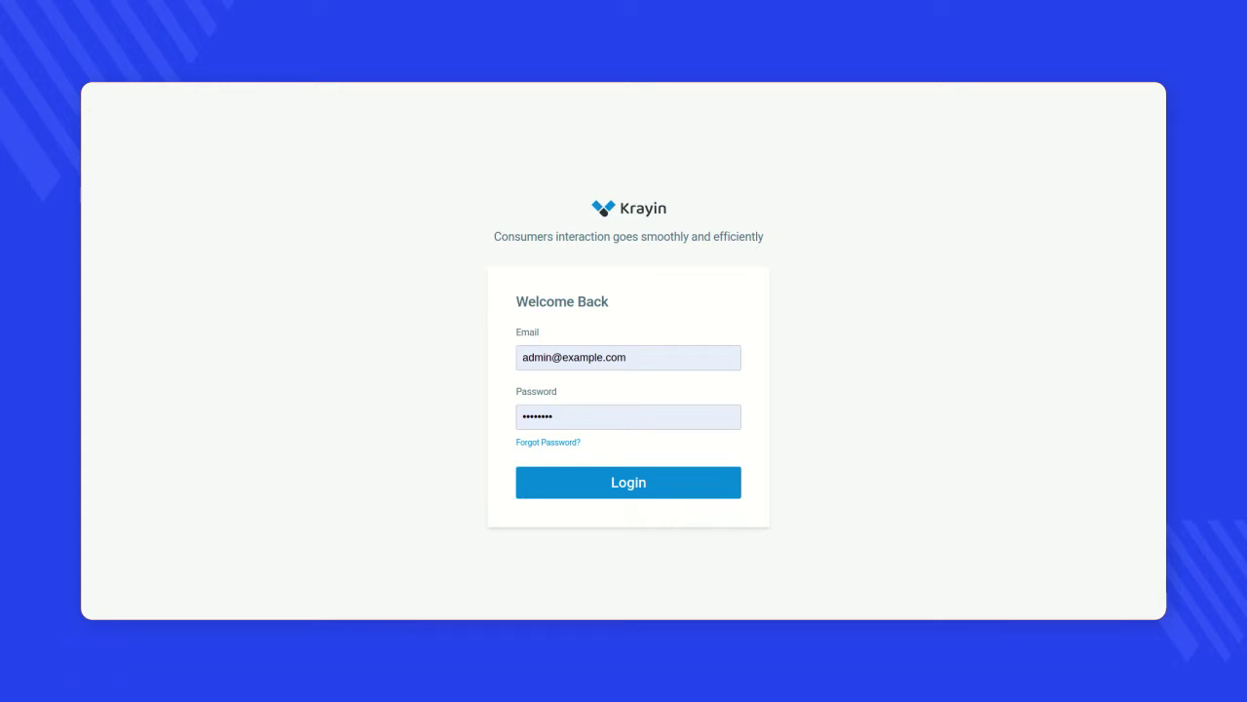
Step: Log in to the admin panel with the prefilled credentials and dismiss the browser's password notice
click(628, 483)
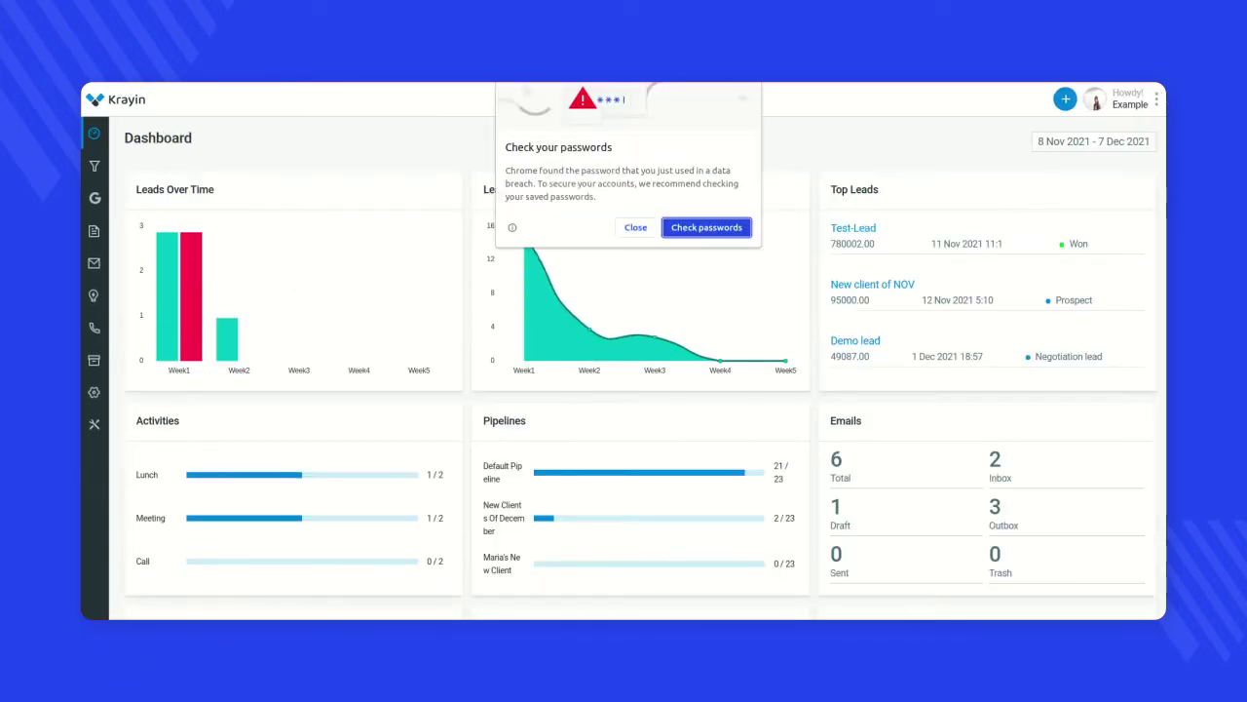
click(636, 228)
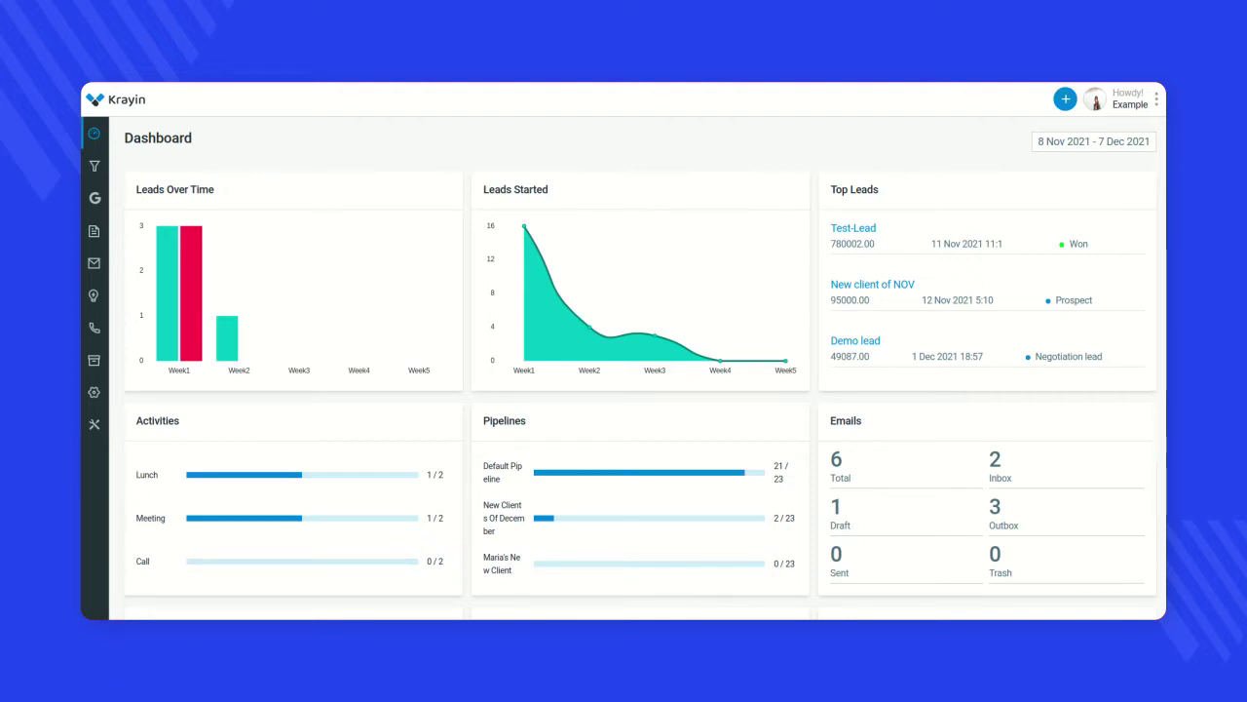
Step: Open the Leads board and look through the pipelines available for it
click(94, 165)
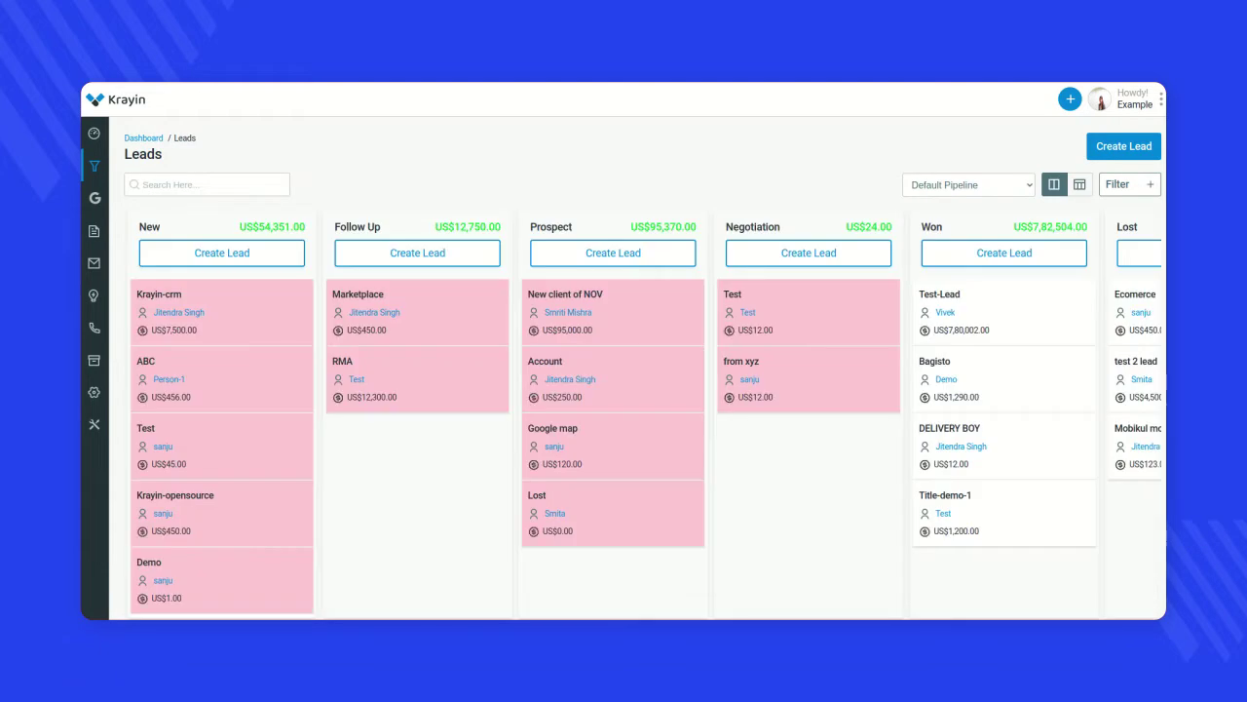
mouse_move(93, 327)
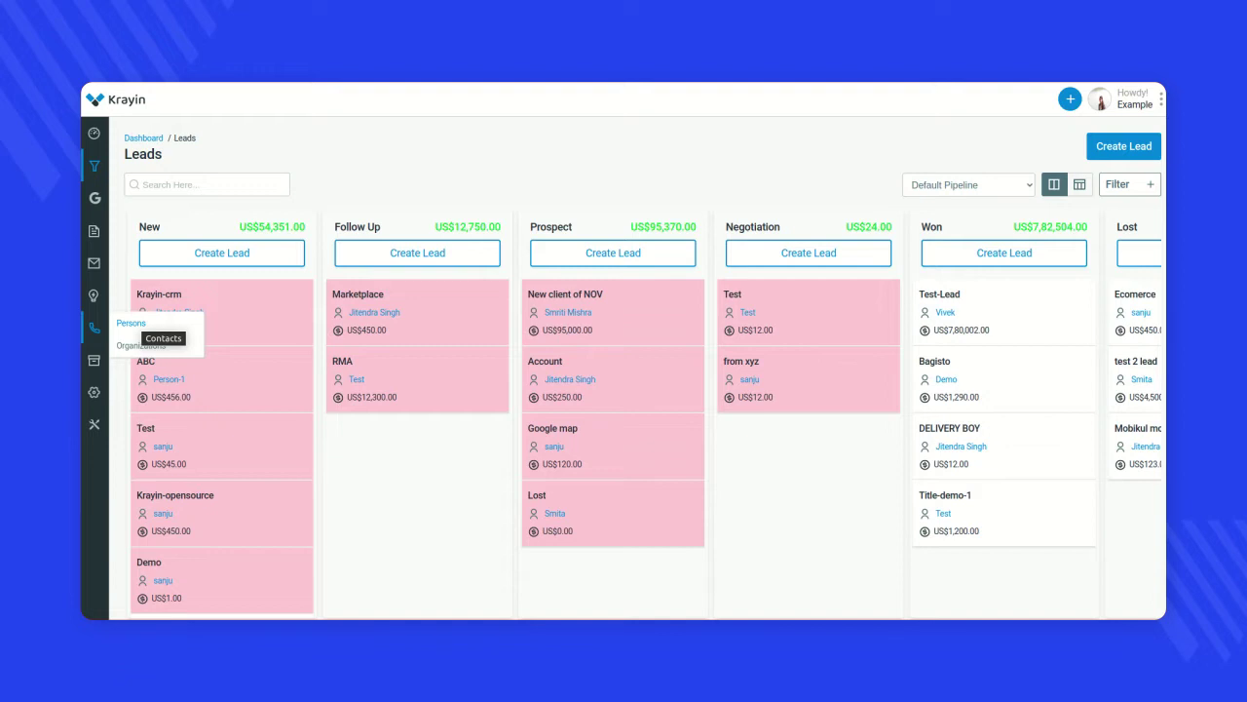
click(970, 185)
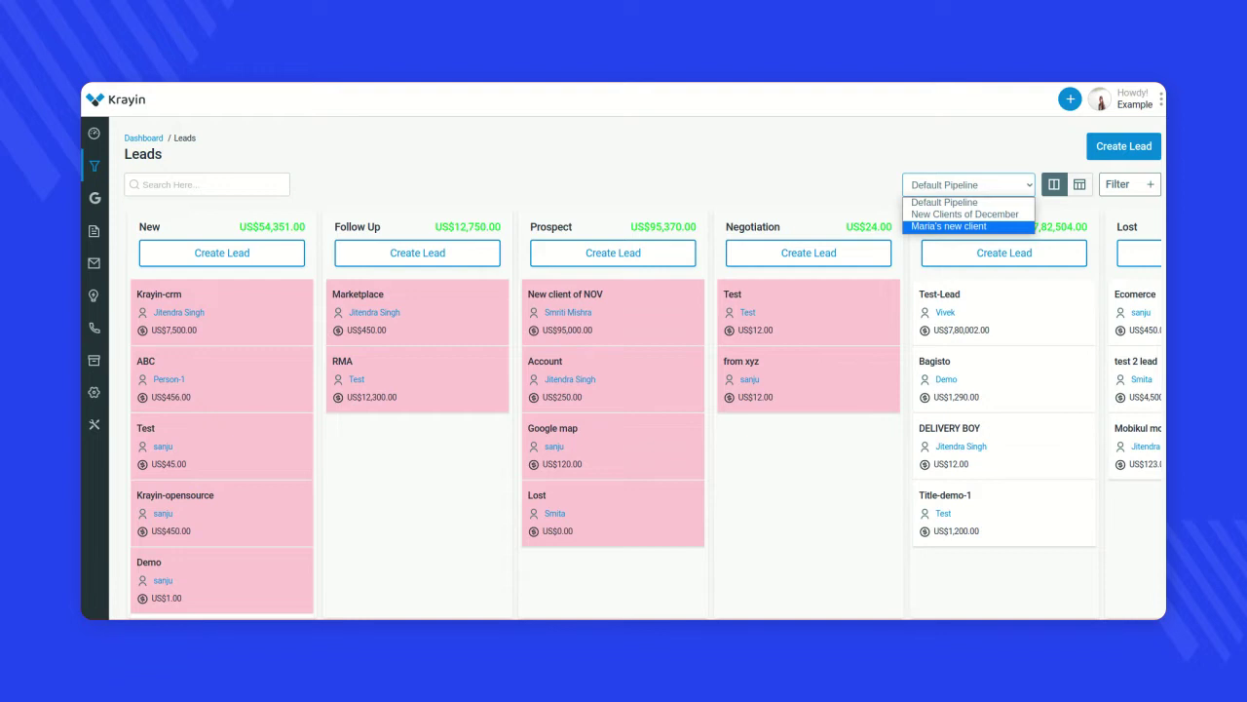
Step: Go to the lead pipeline settings and start creating a new pipeline
click(94, 392)
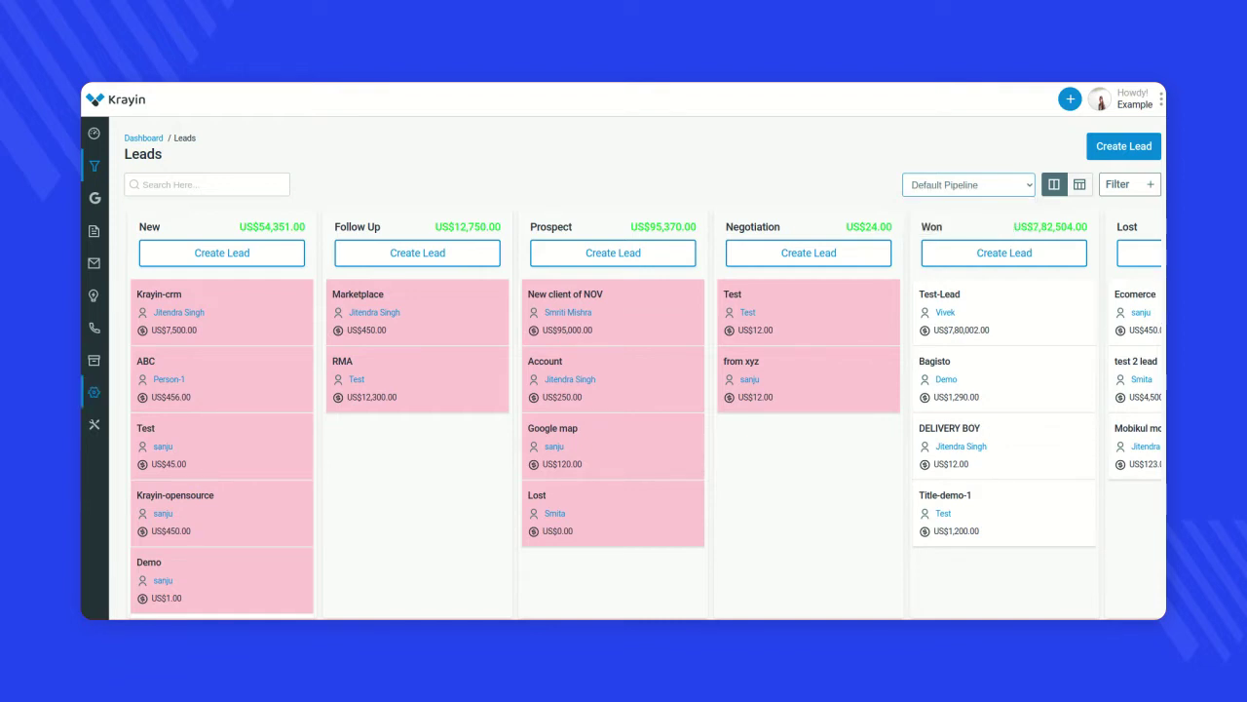
click(93, 392)
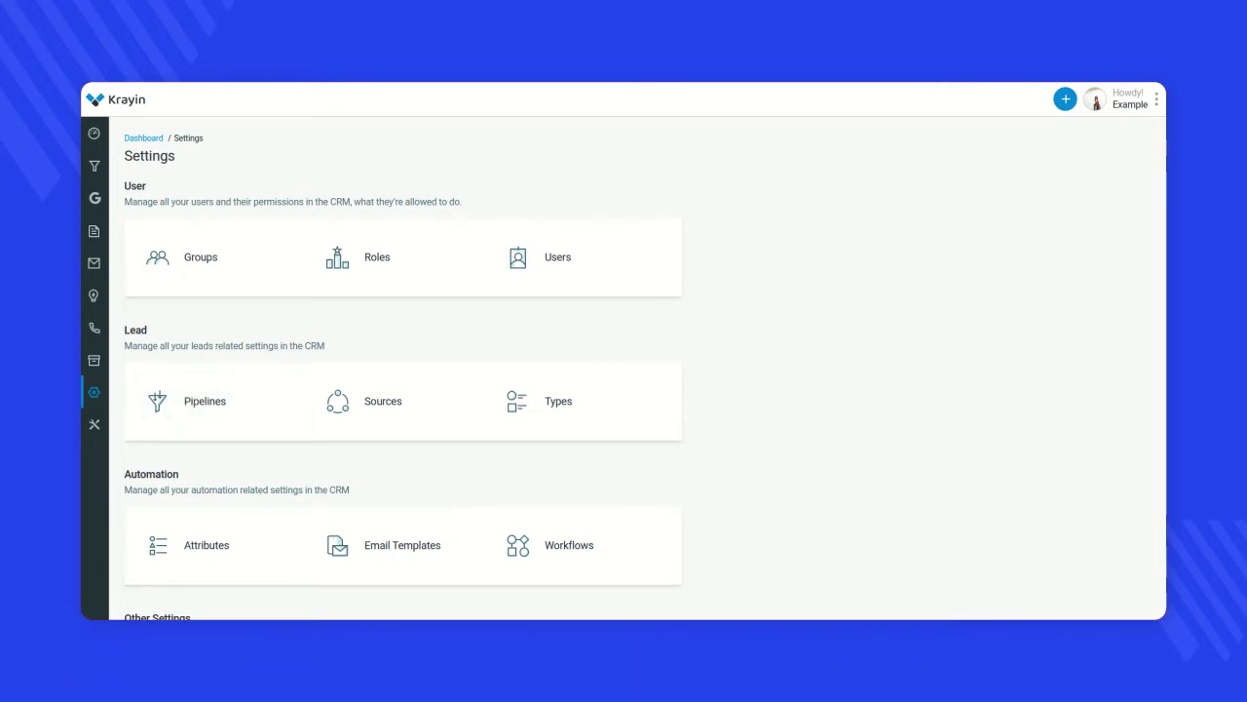
click(200, 400)
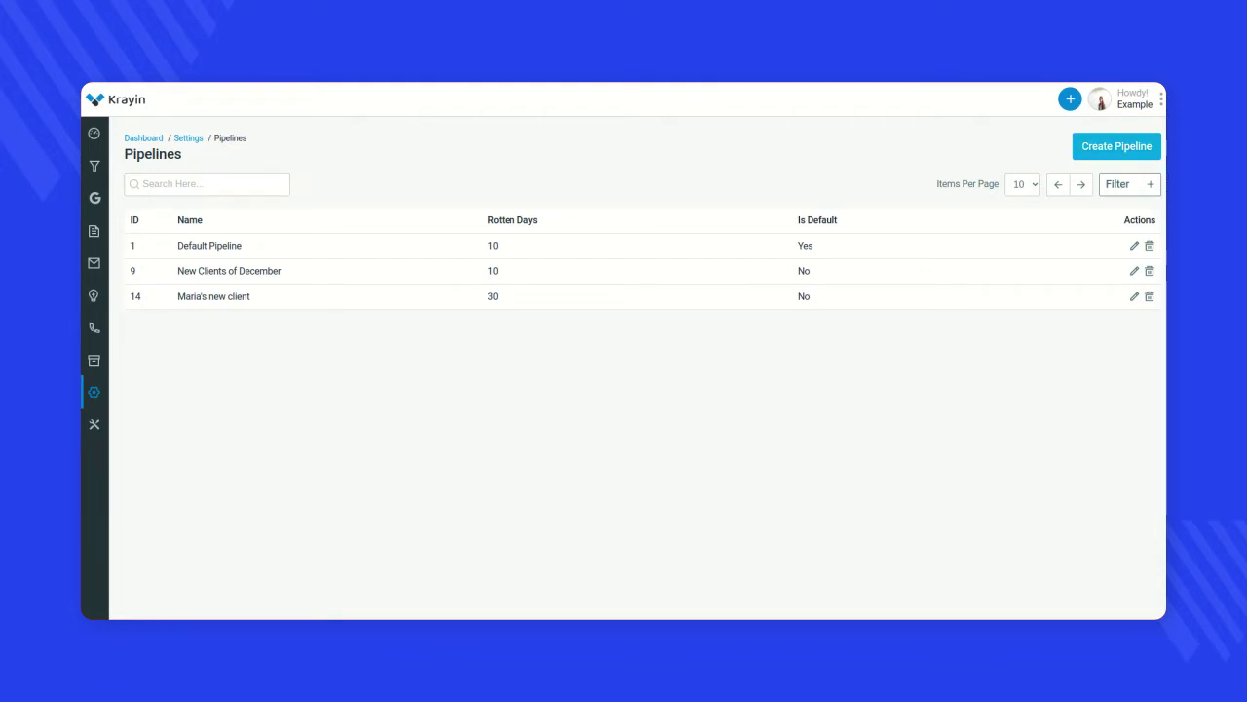
click(1116, 146)
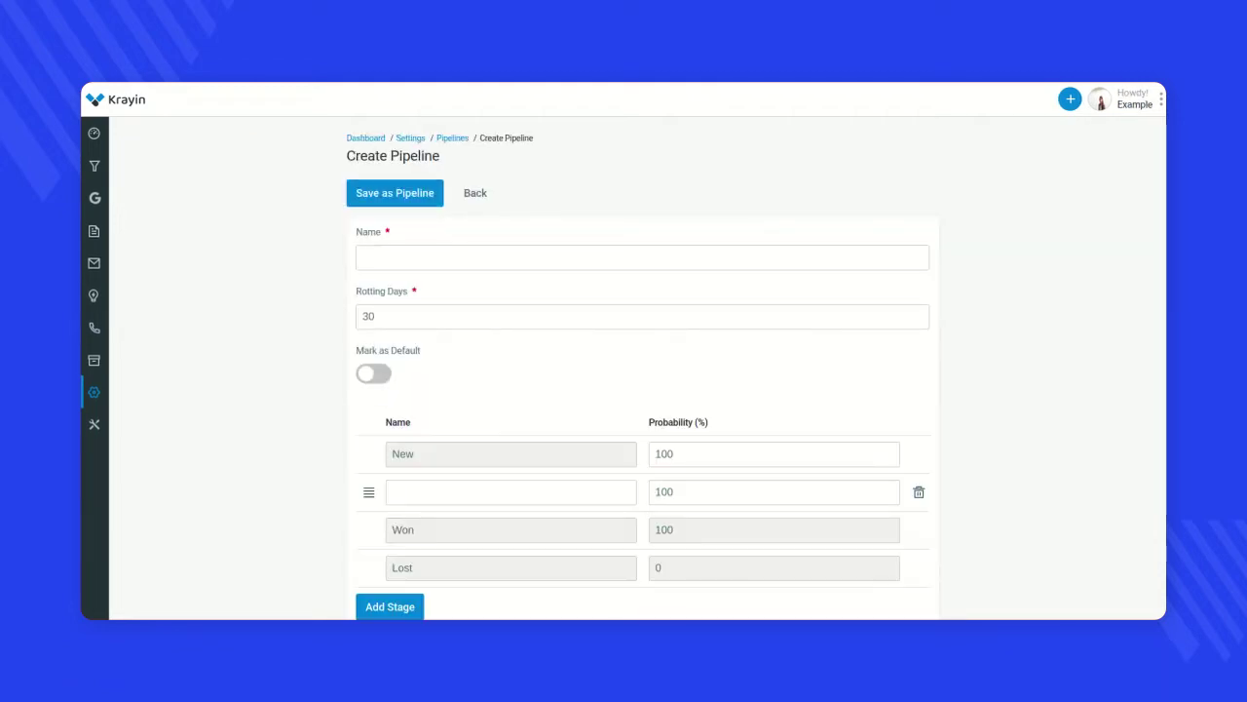
Step: Name the pipeline using the saved suggestion ending in "new clients", keep 30 rotting days, and mark it as default
click(642, 257)
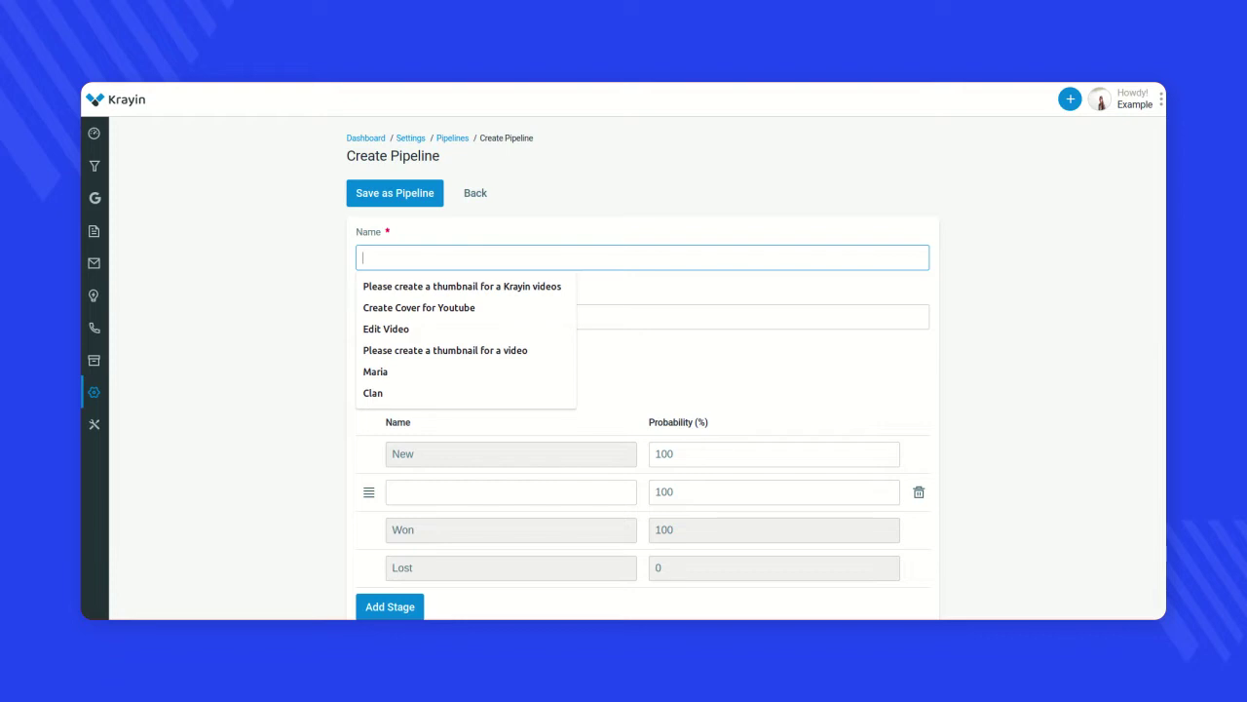
text(joh)
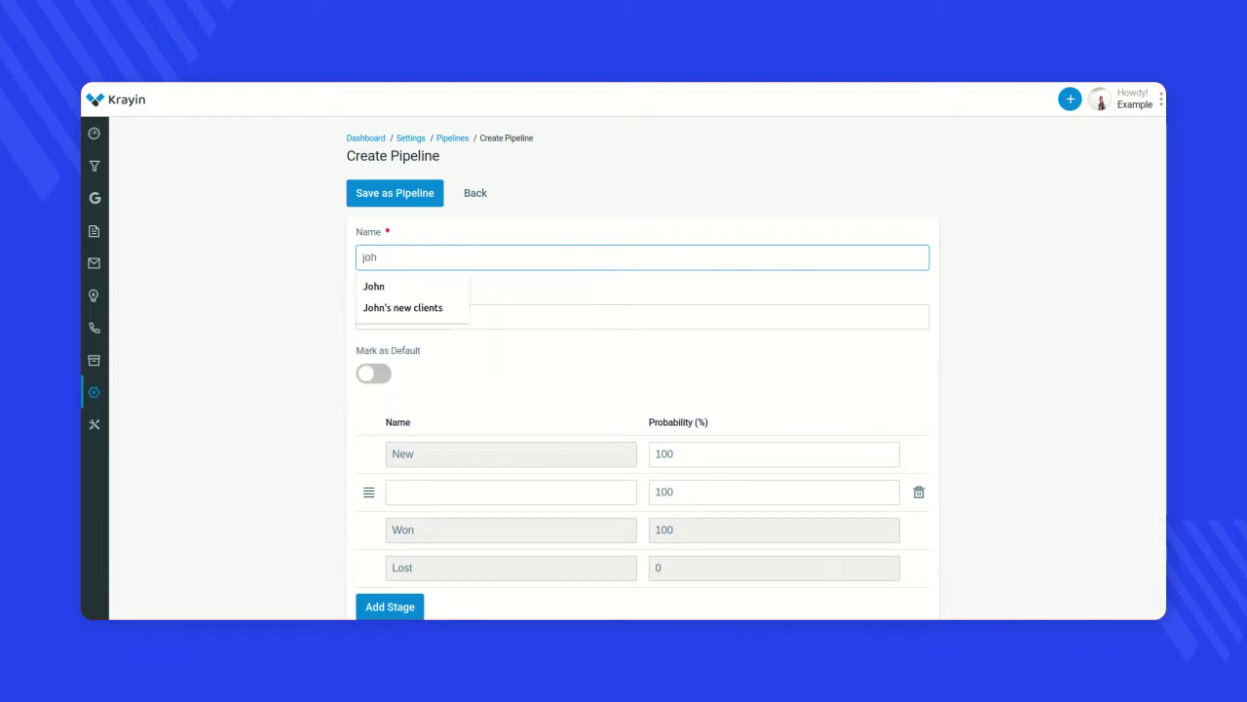
key(Down)
key(Down)
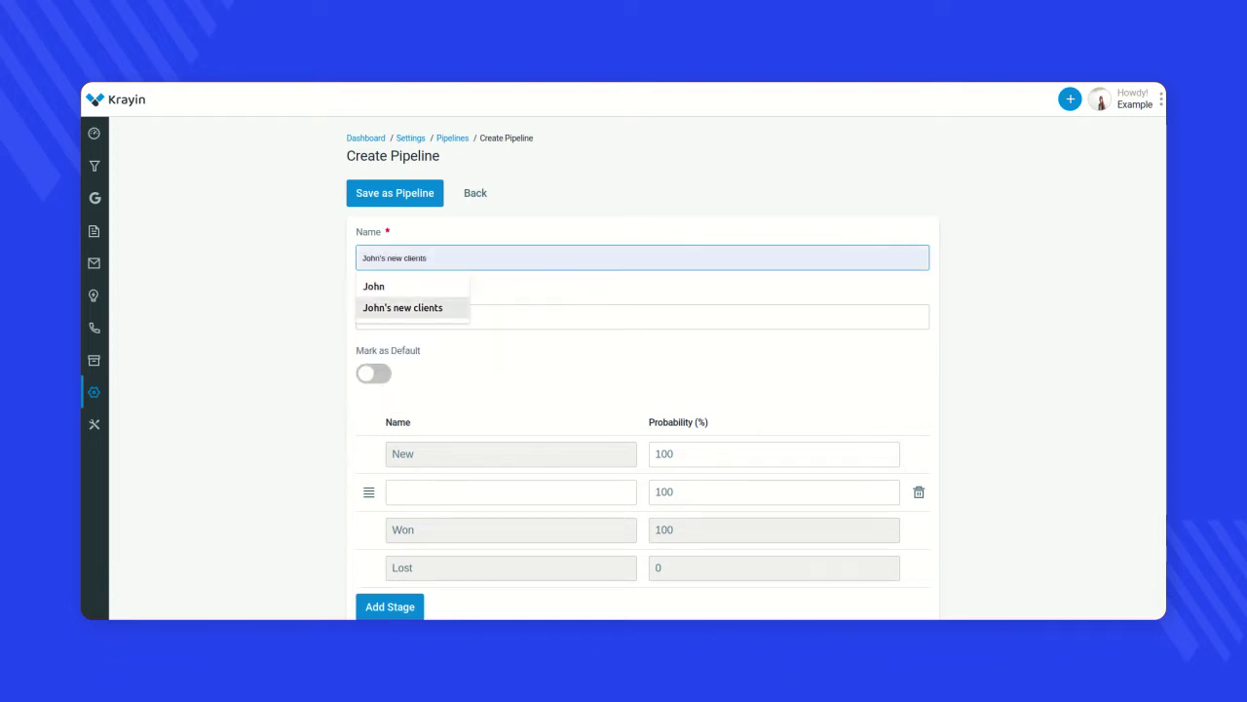
key(Return)
click(375, 316)
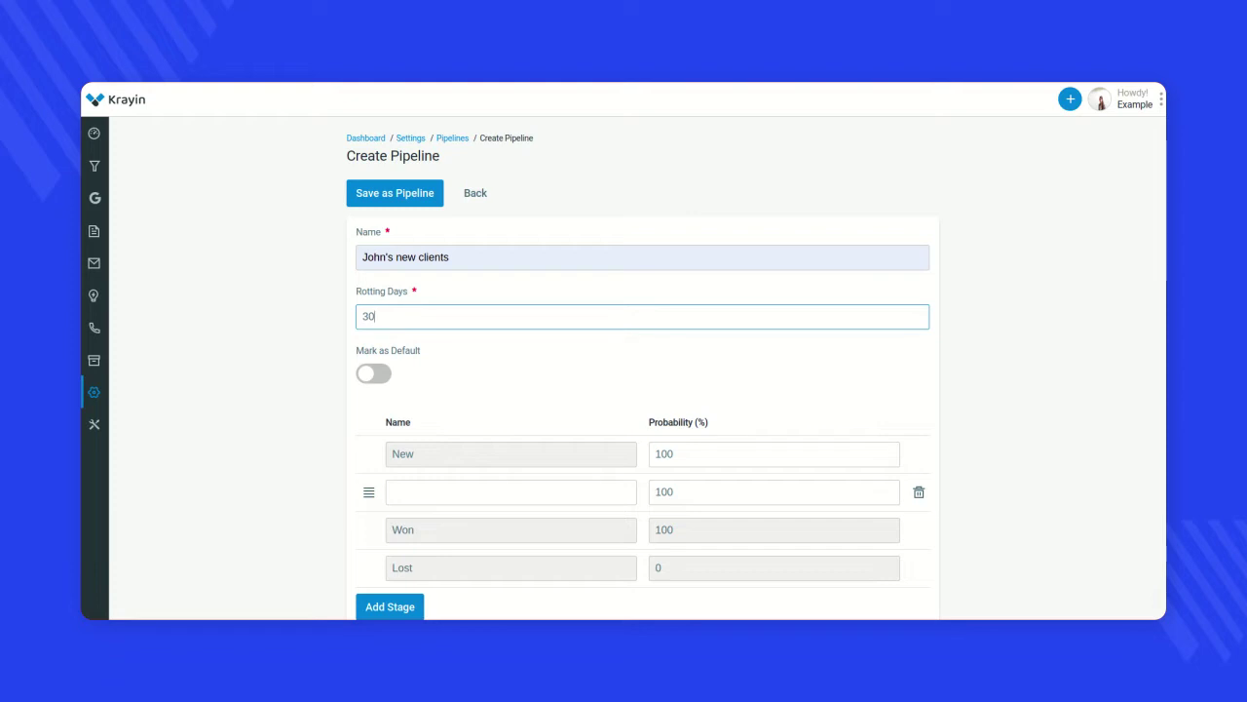
key(Tab)
key(space)
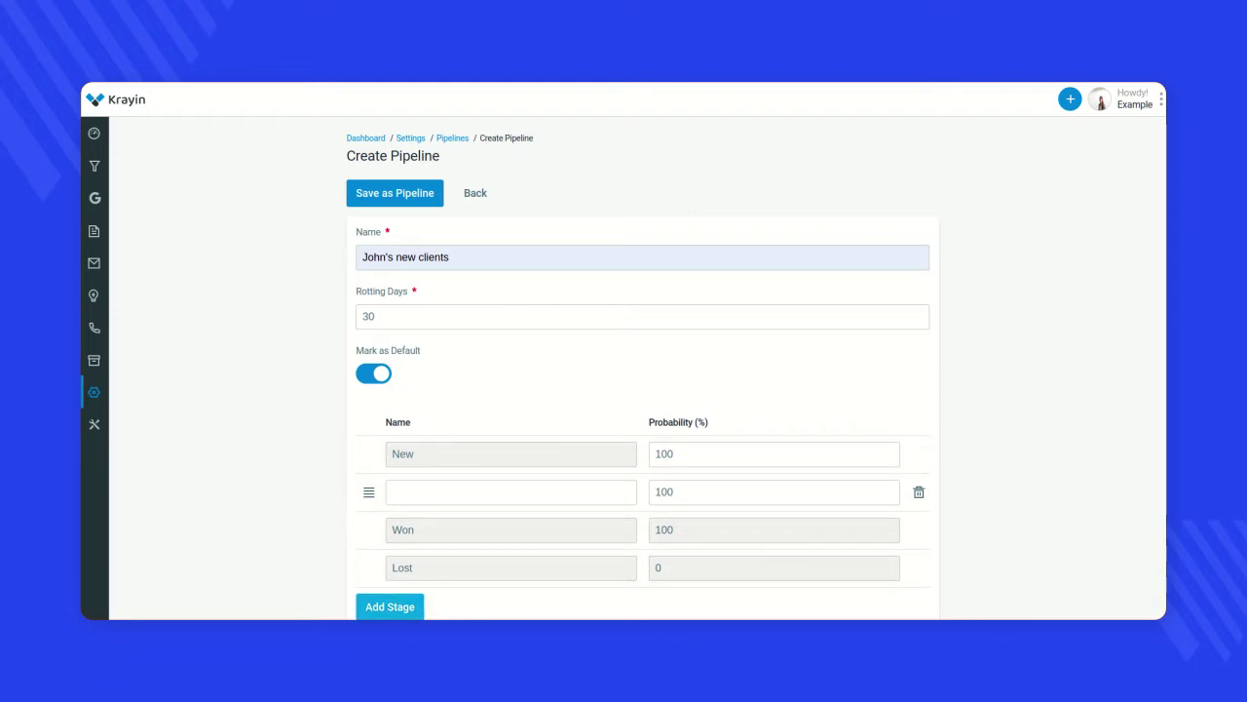
Step: Name the blank stage below New "Followup lead" and set its probability to 80%
click(511, 492)
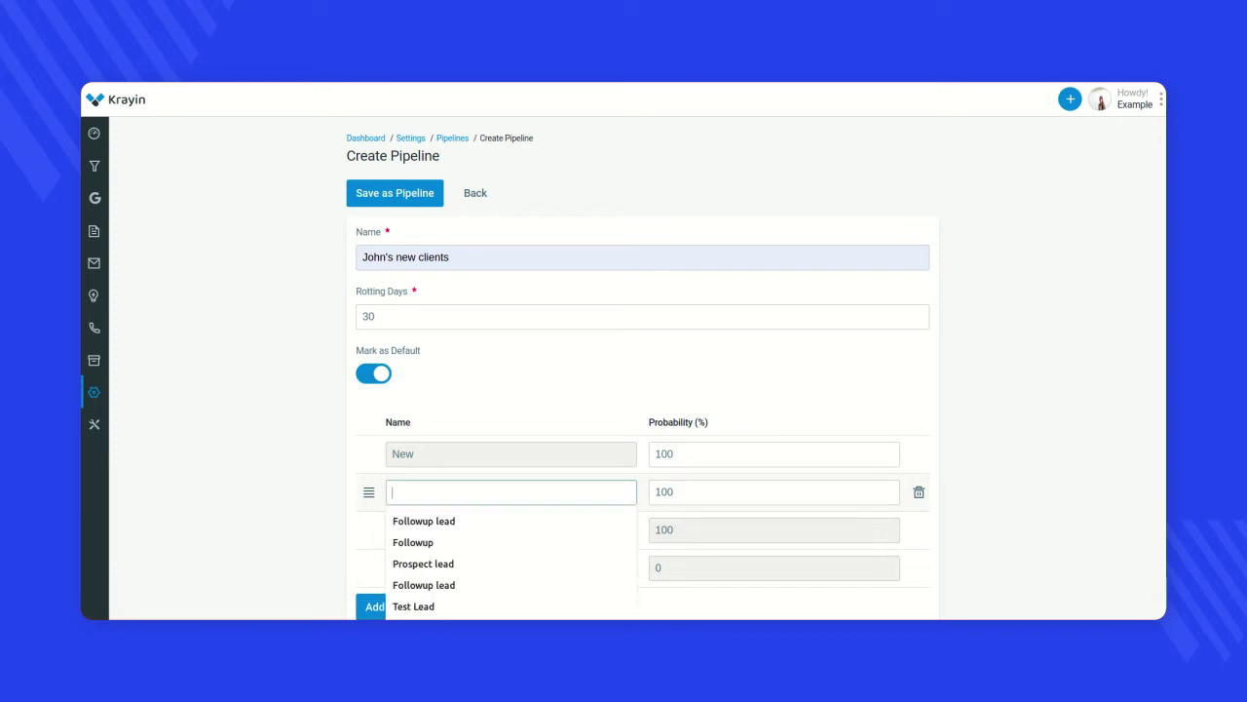
click(427, 522)
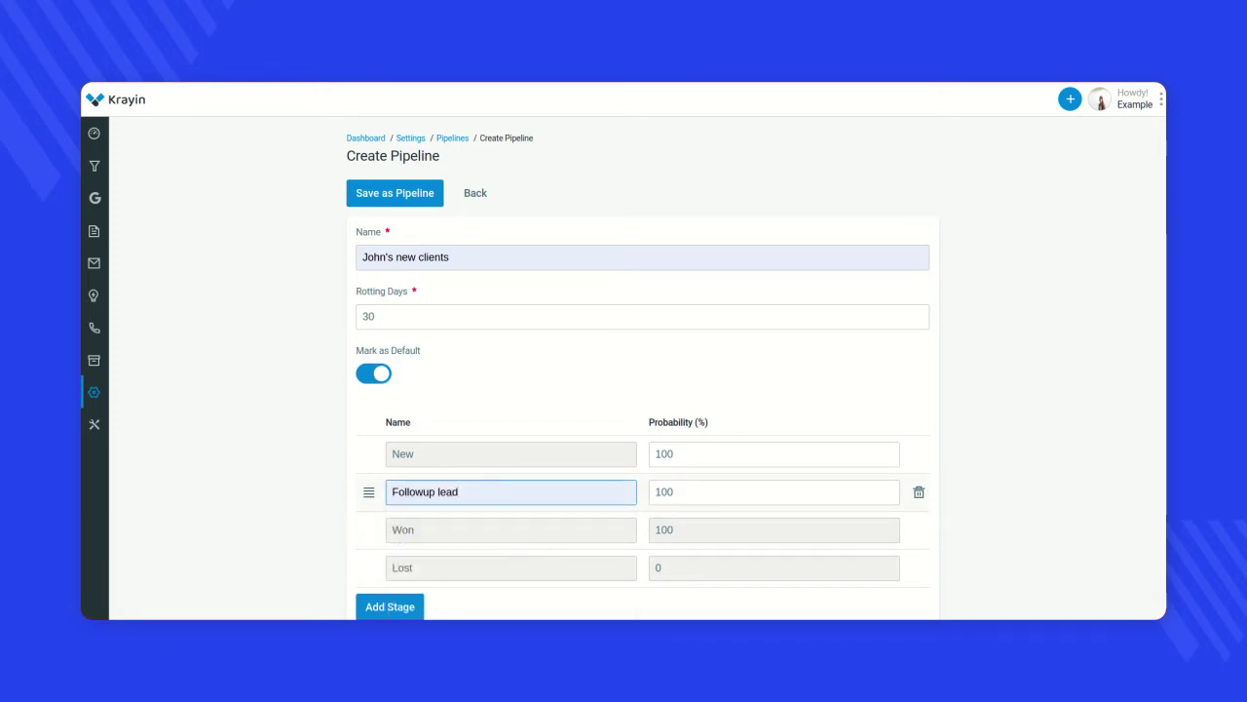
click(774, 492)
key(BackSpace)
key(BackSpace)
key(BackSpace)
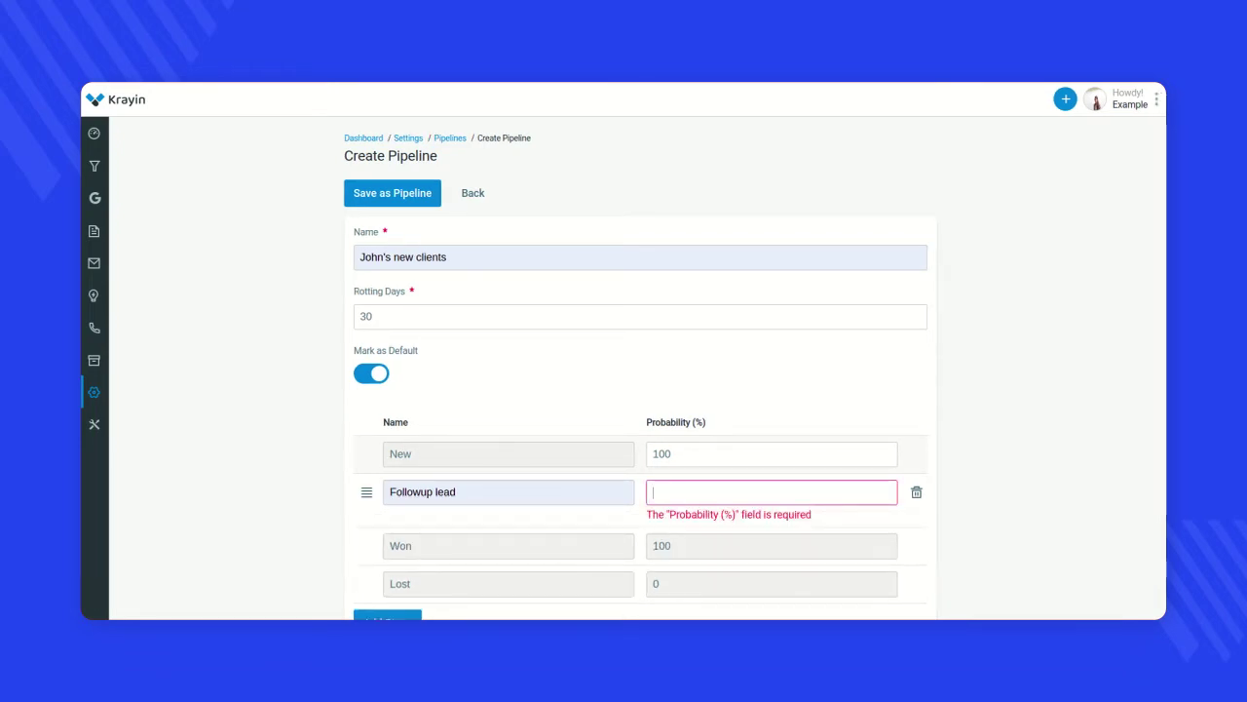
text(80)
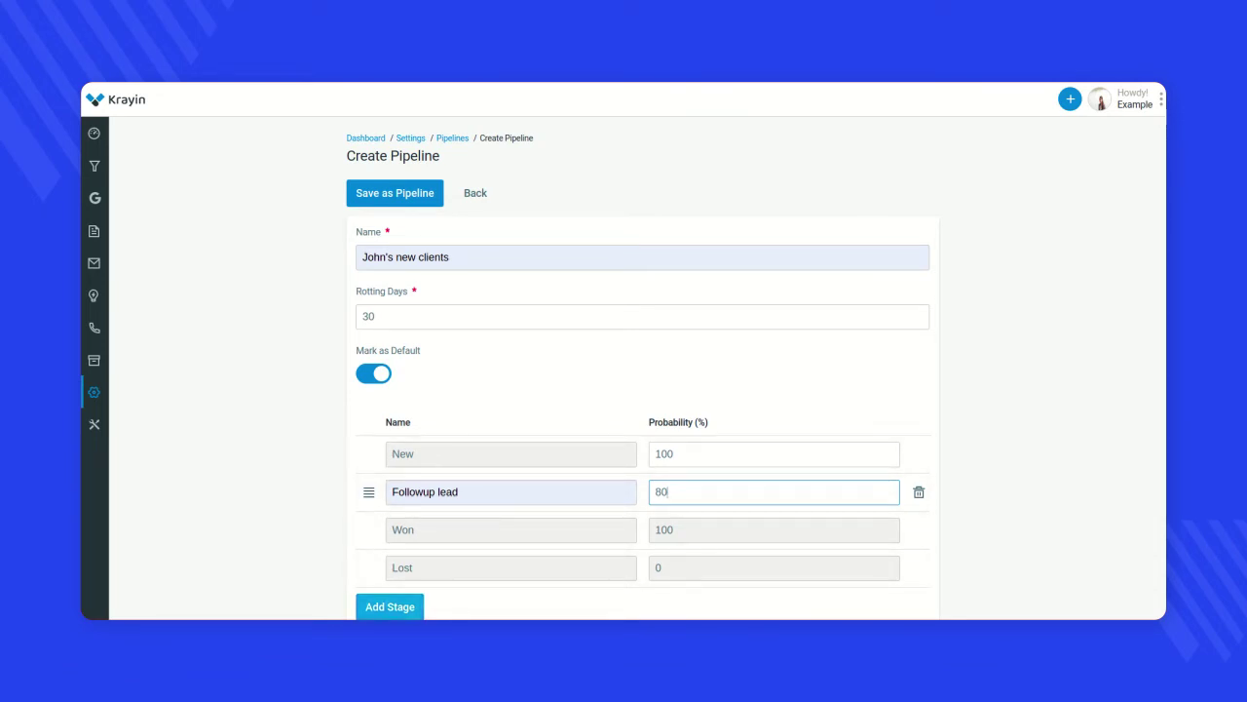
Step: Add a second custom stage named "Negotiate lead" with 90% probability and save the pipeline
click(390, 606)
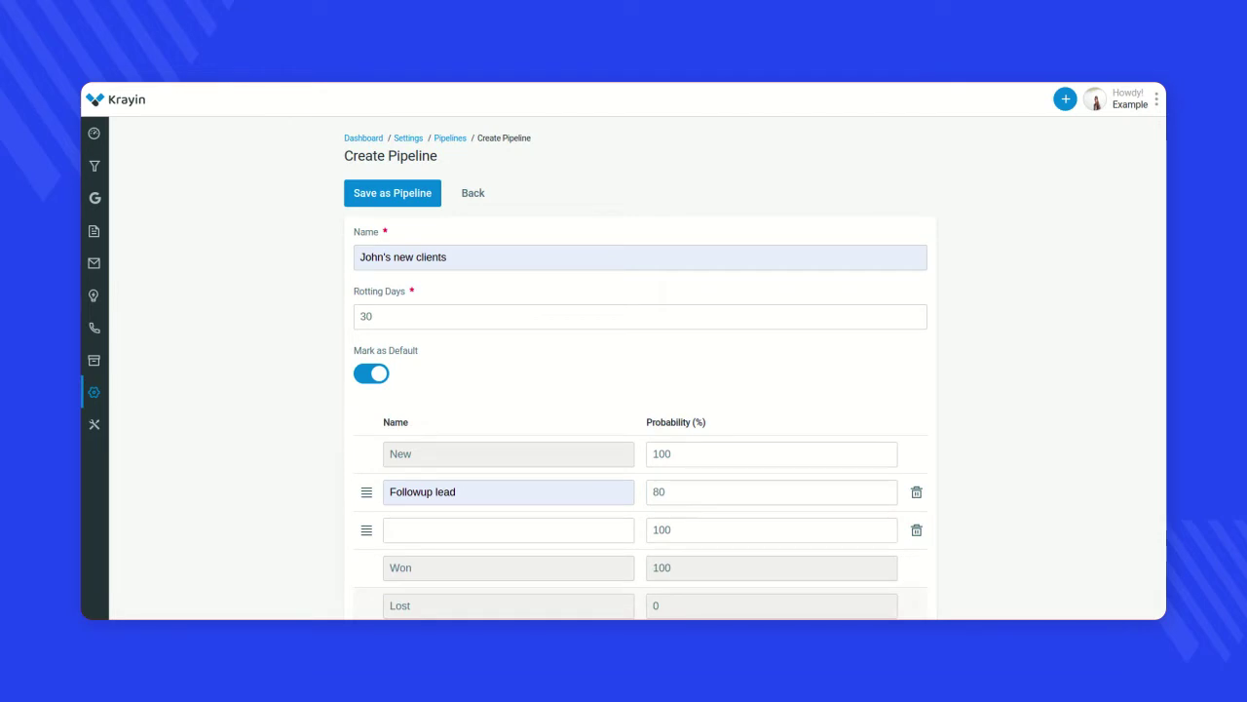
click(439, 530)
click(435, 436)
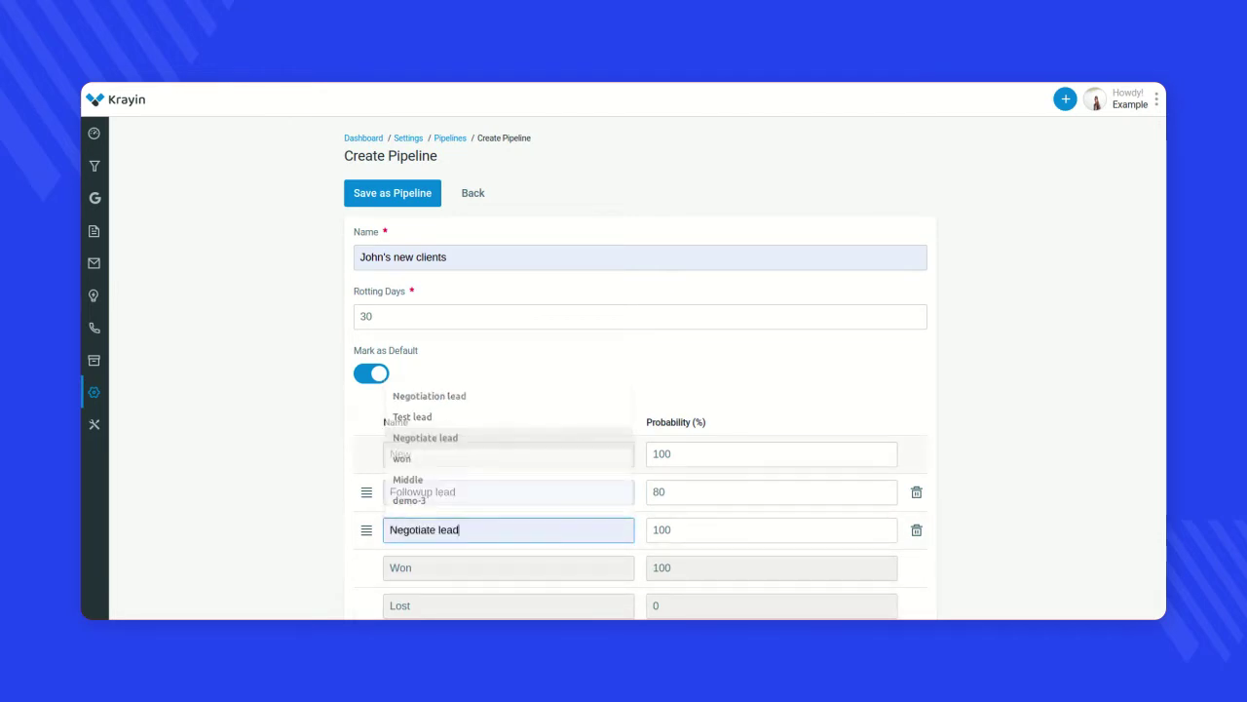
click(682, 530)
key(BackSpace)
key(BackSpace)
key(BackSpace)
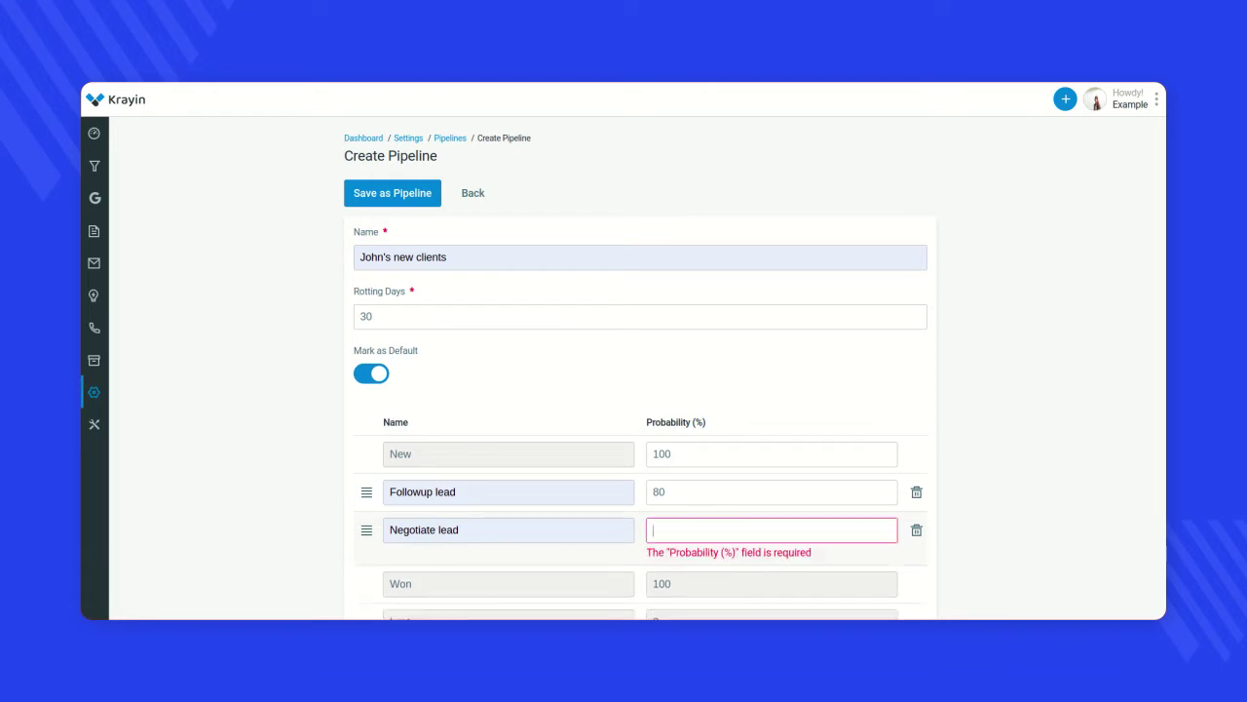
text(90)
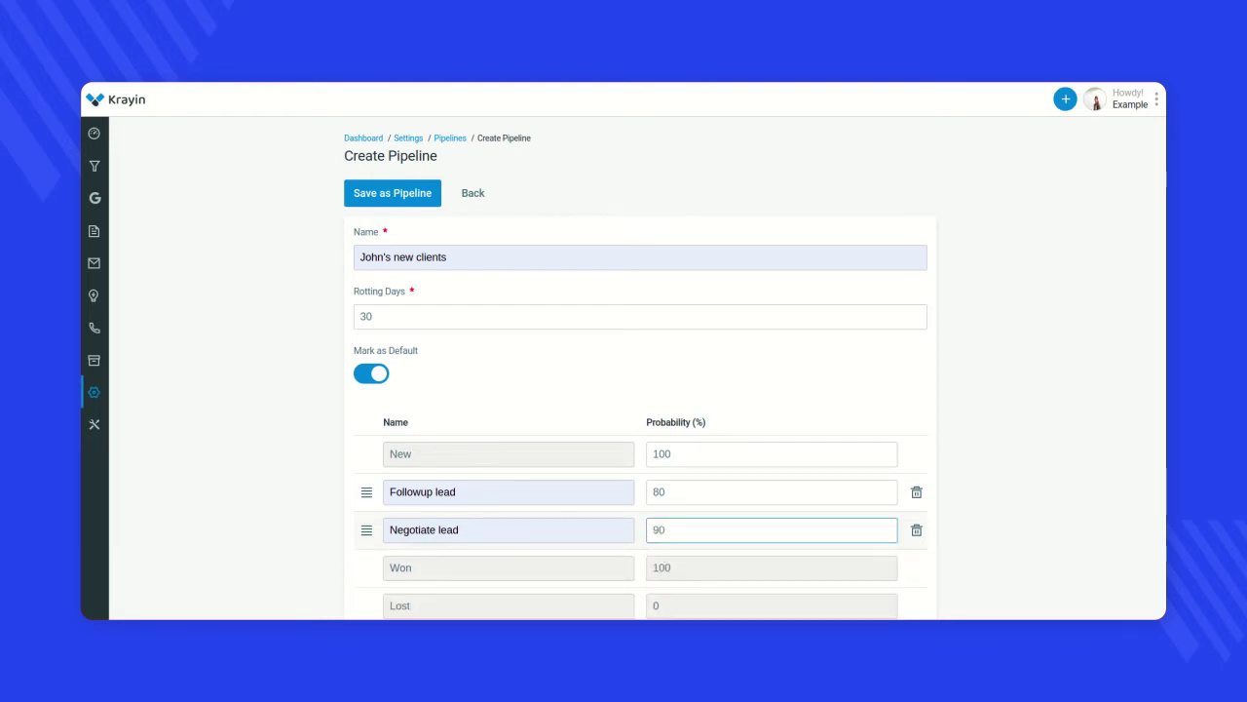
scroll(683, 530, down, 1)
click(393, 169)
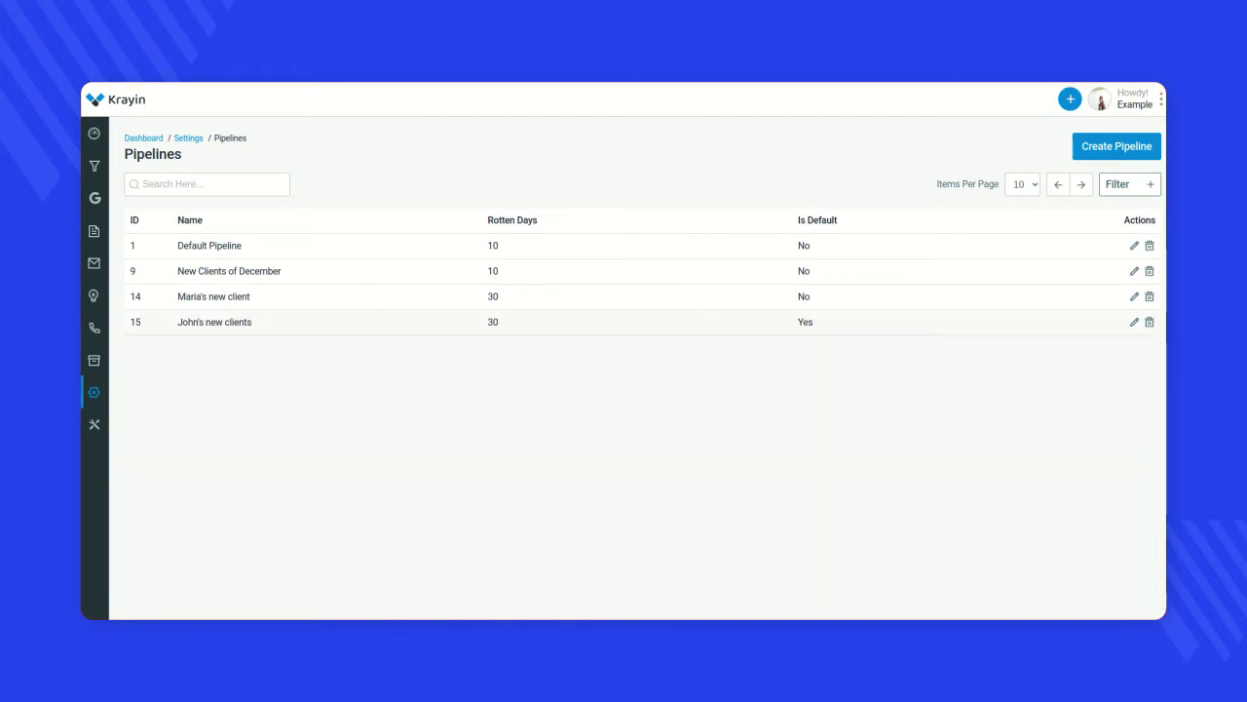
Step: Edit the newly created pipeline and change the ending of its name to the singular "new client"
click(1134, 323)
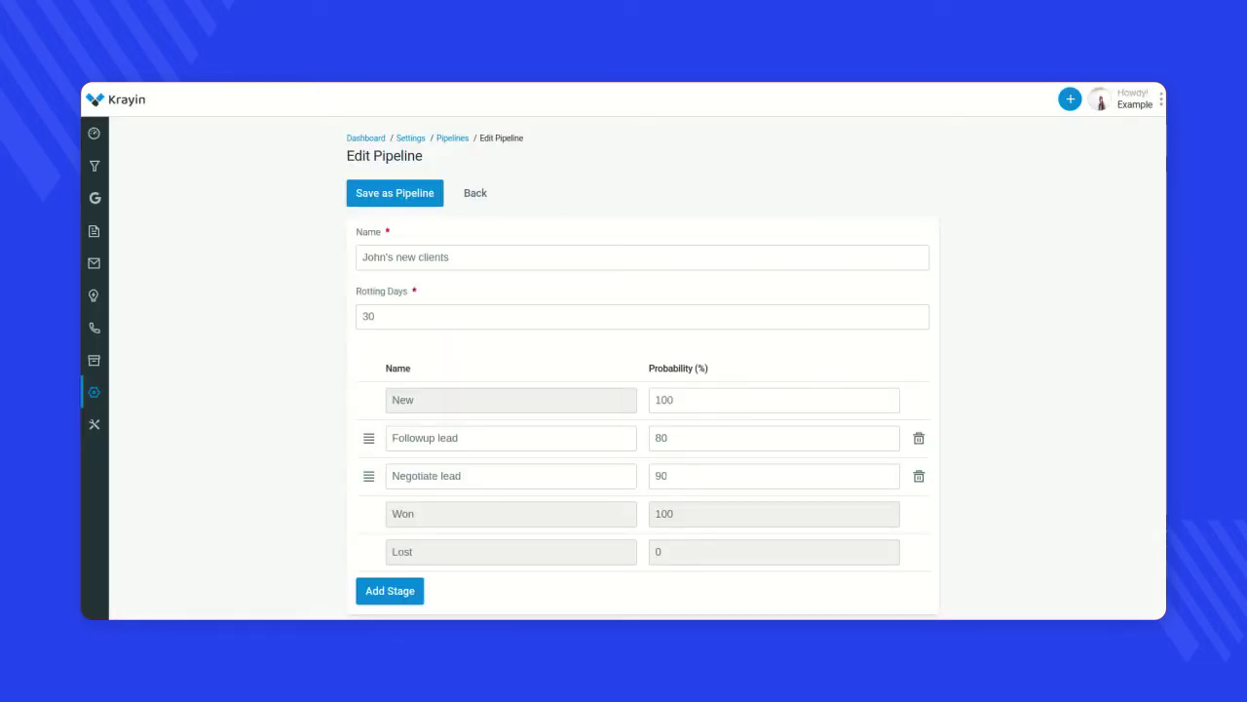
click(450, 257)
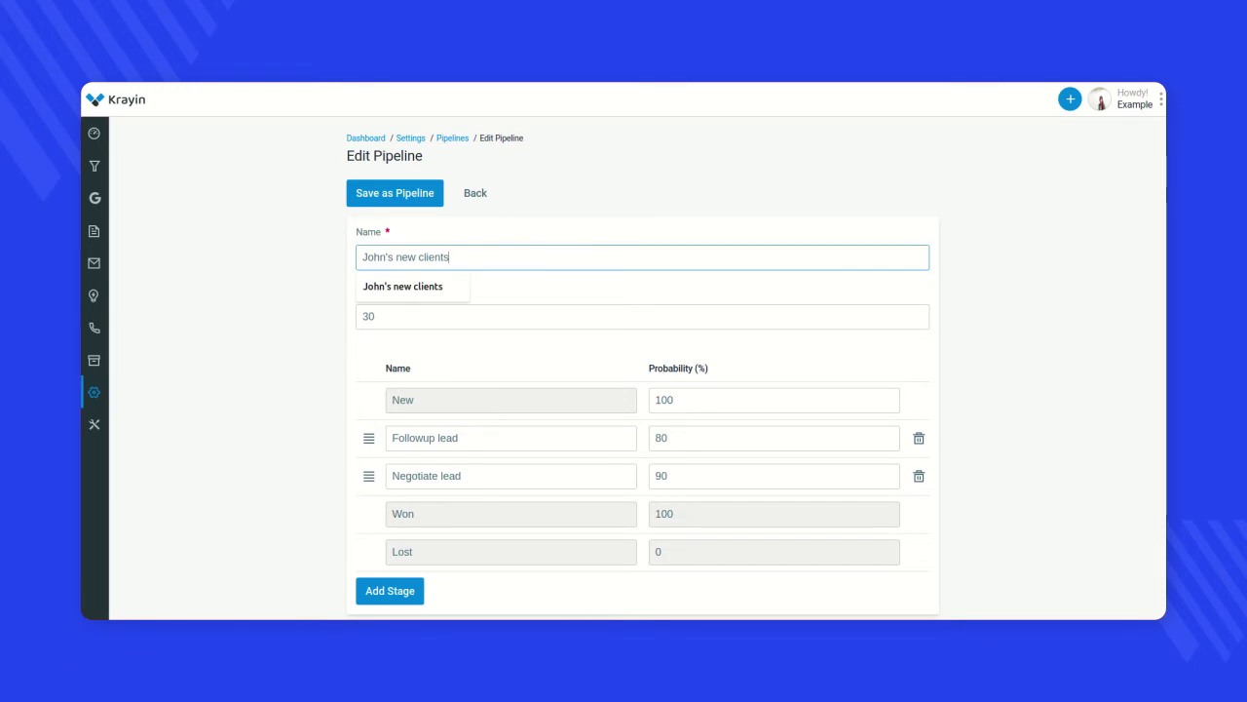
key(BackSpace)
click(749, 501)
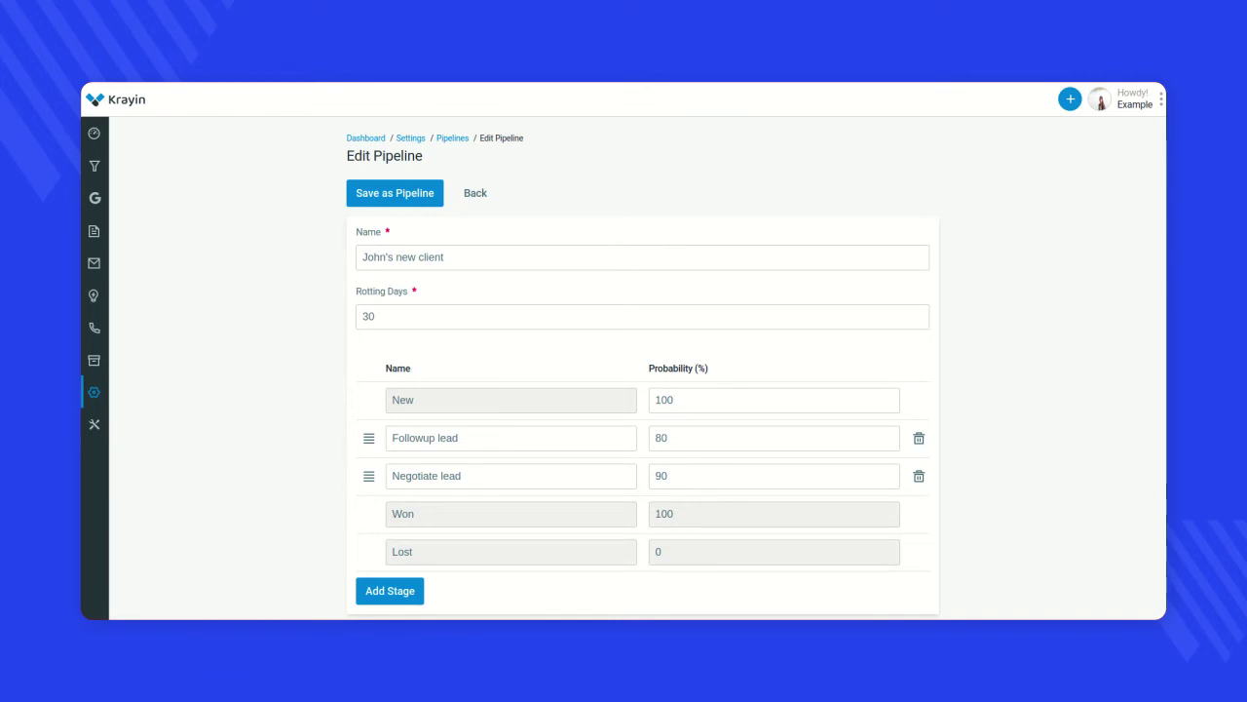
Step: Delete a newly added blank stage and the Negotiate lead stage, and save the pipeline
click(390, 590)
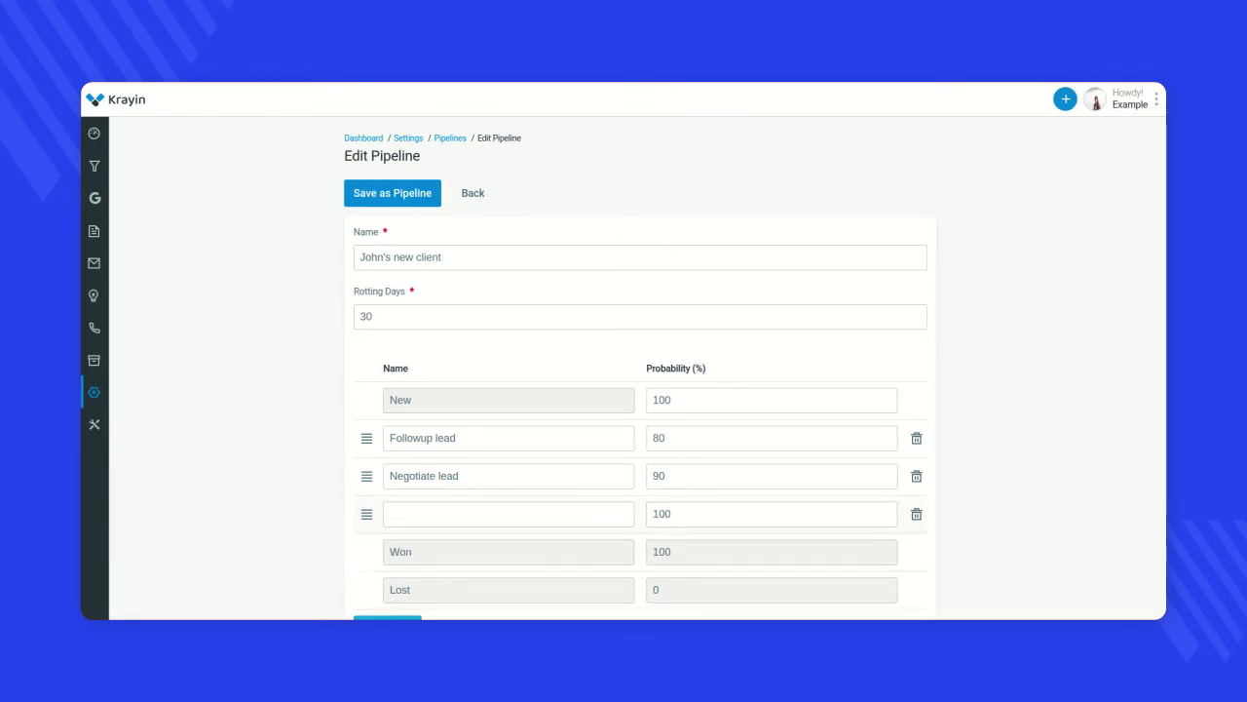
click(917, 513)
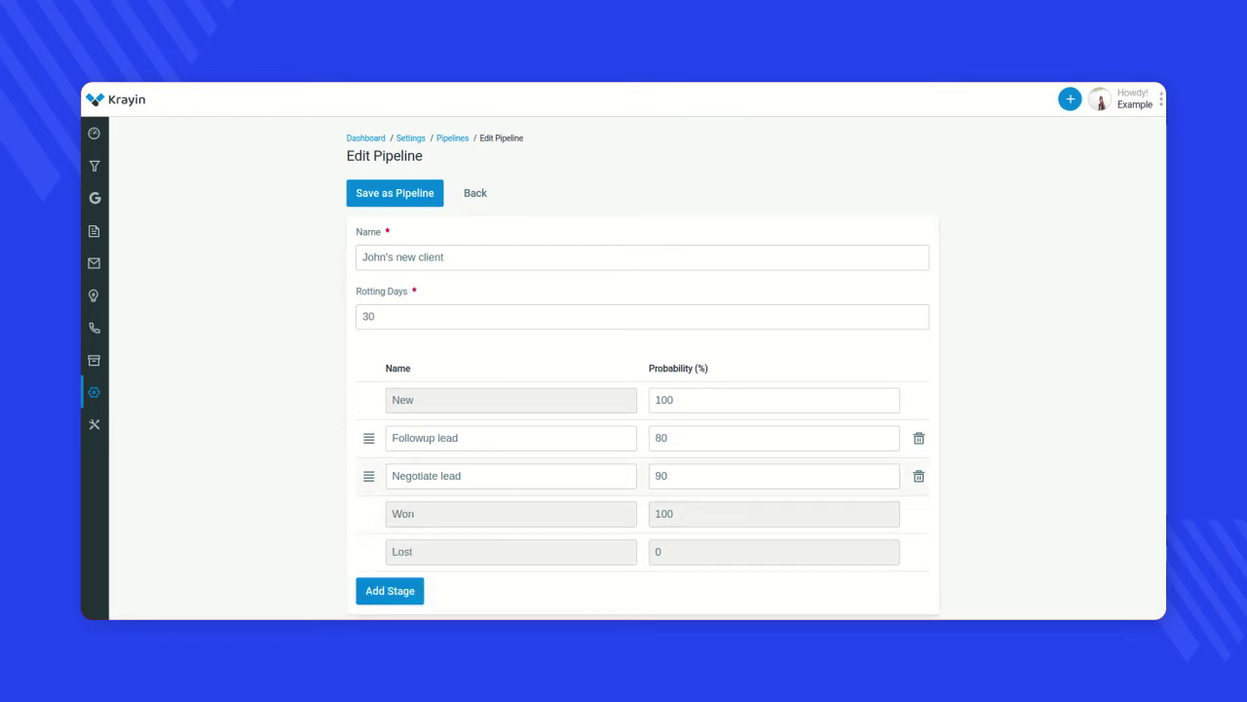
click(919, 476)
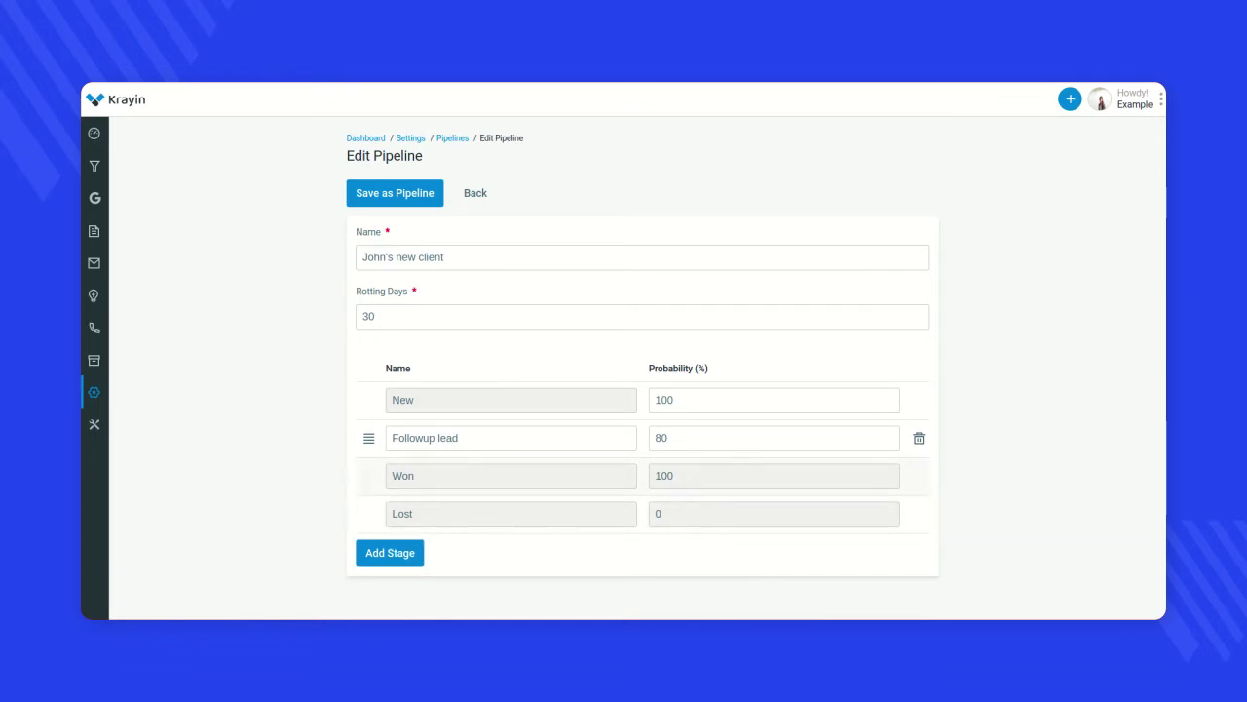
click(394, 193)
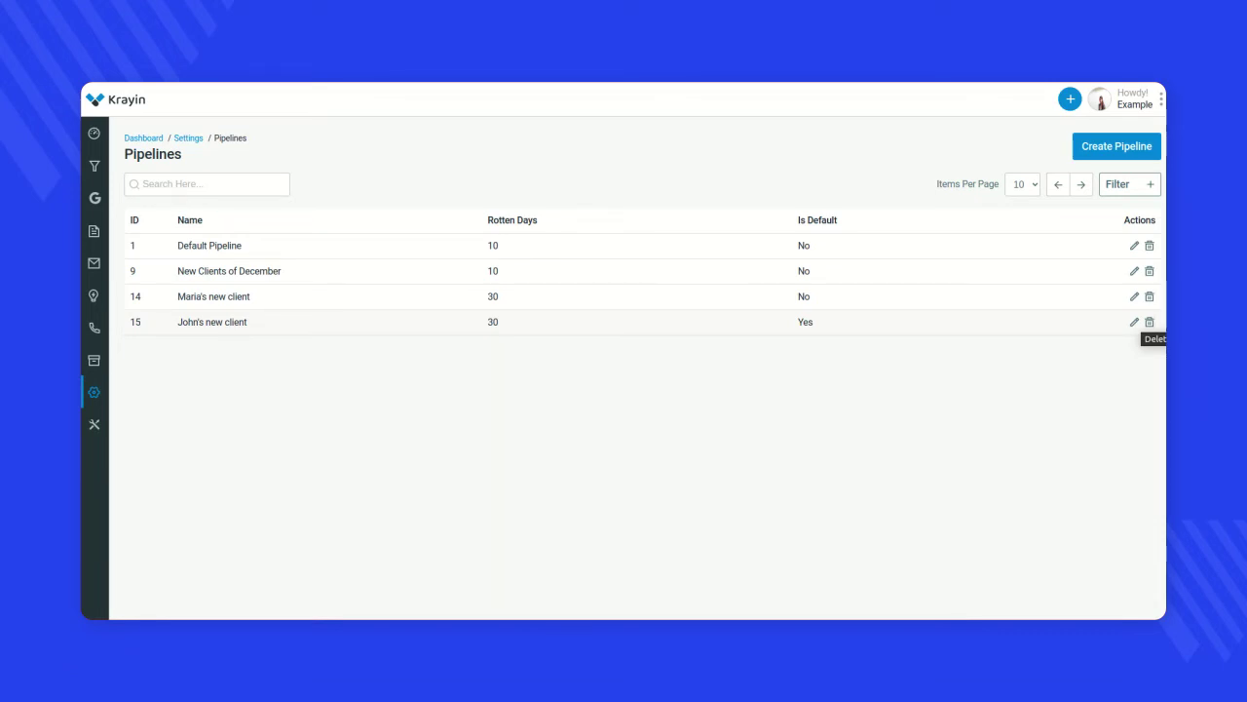
Step: Start deleting the new default pipeline, but cancel the deletion
click(1150, 322)
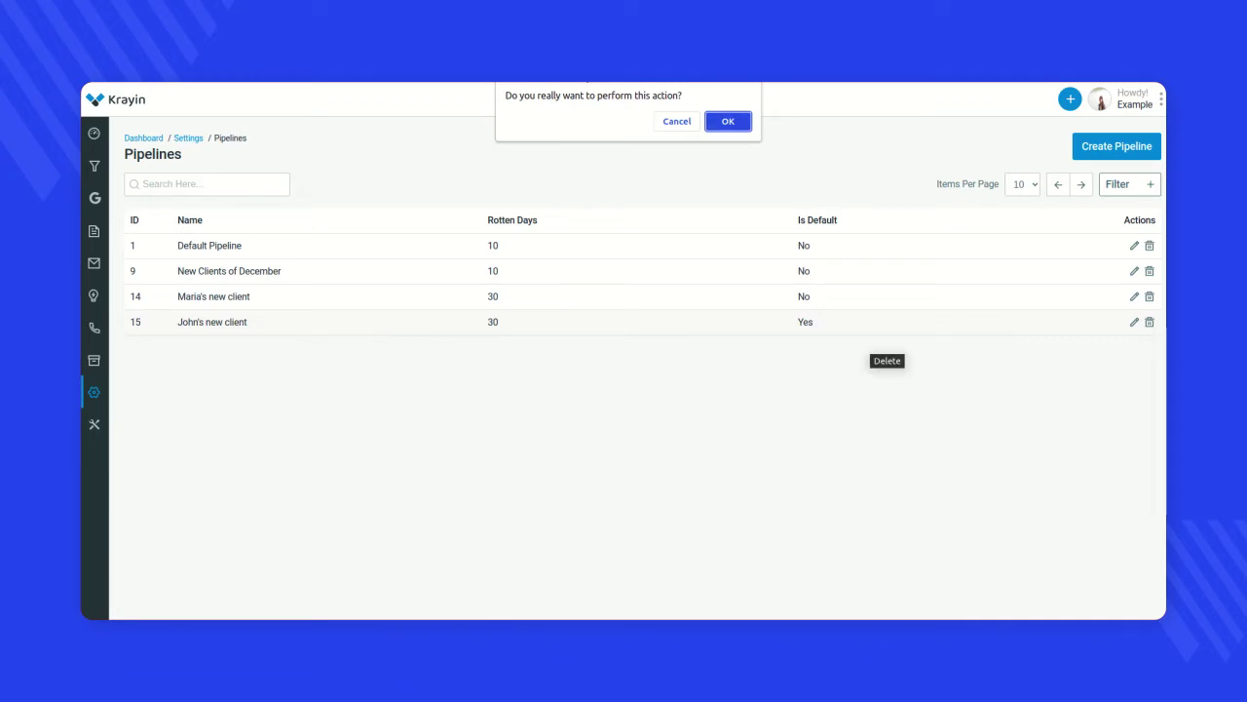
click(676, 120)
Step: Return to the Leads board, switch it to the Default Pipeline, and look through the available pipelines
click(95, 166)
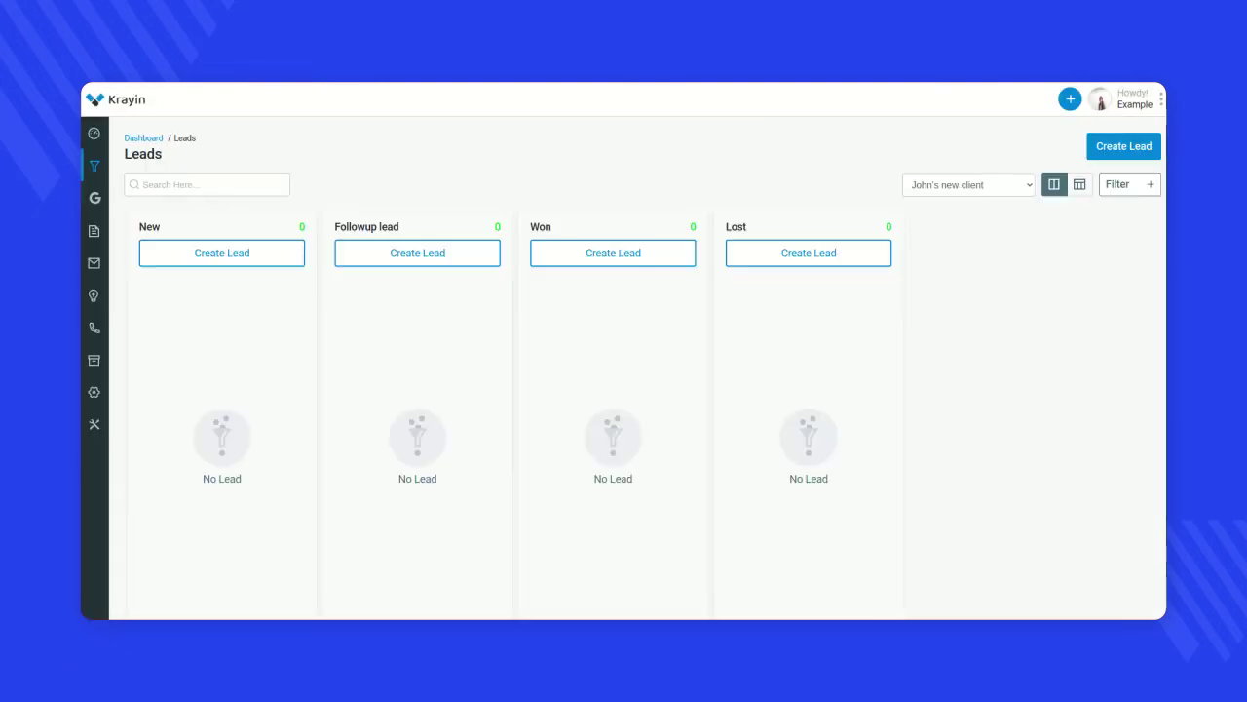
click(969, 186)
click(946, 202)
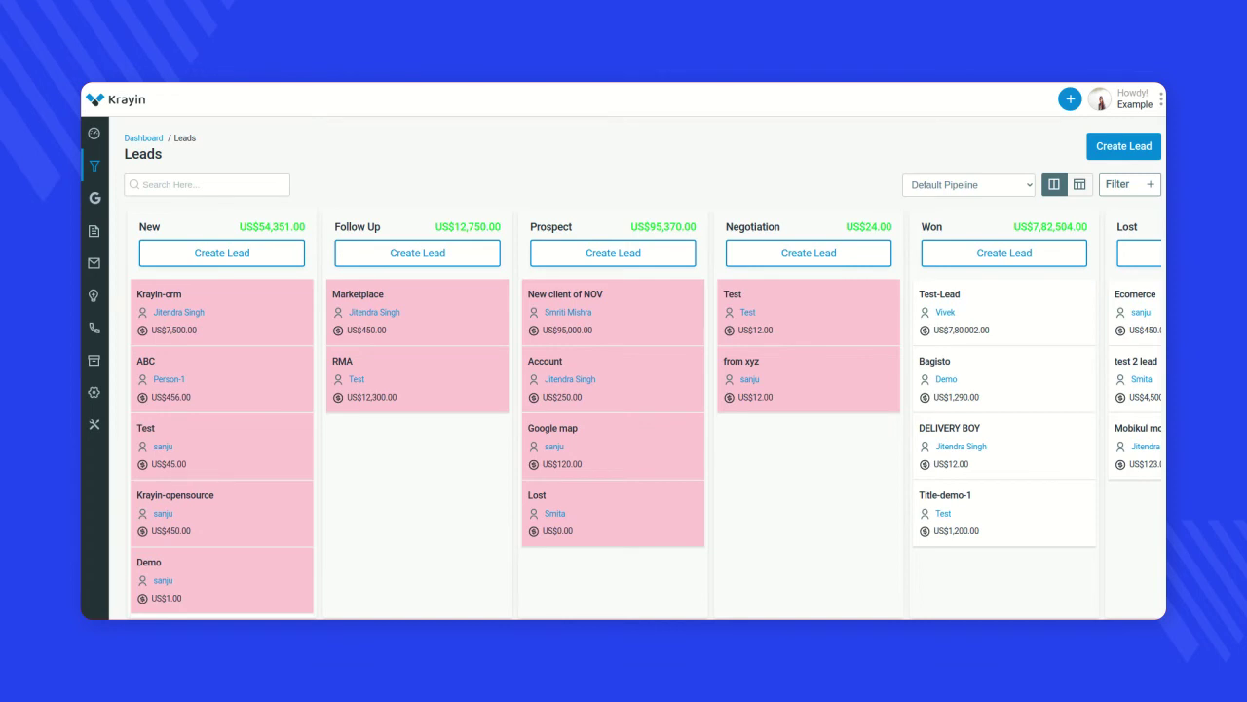
click(969, 185)
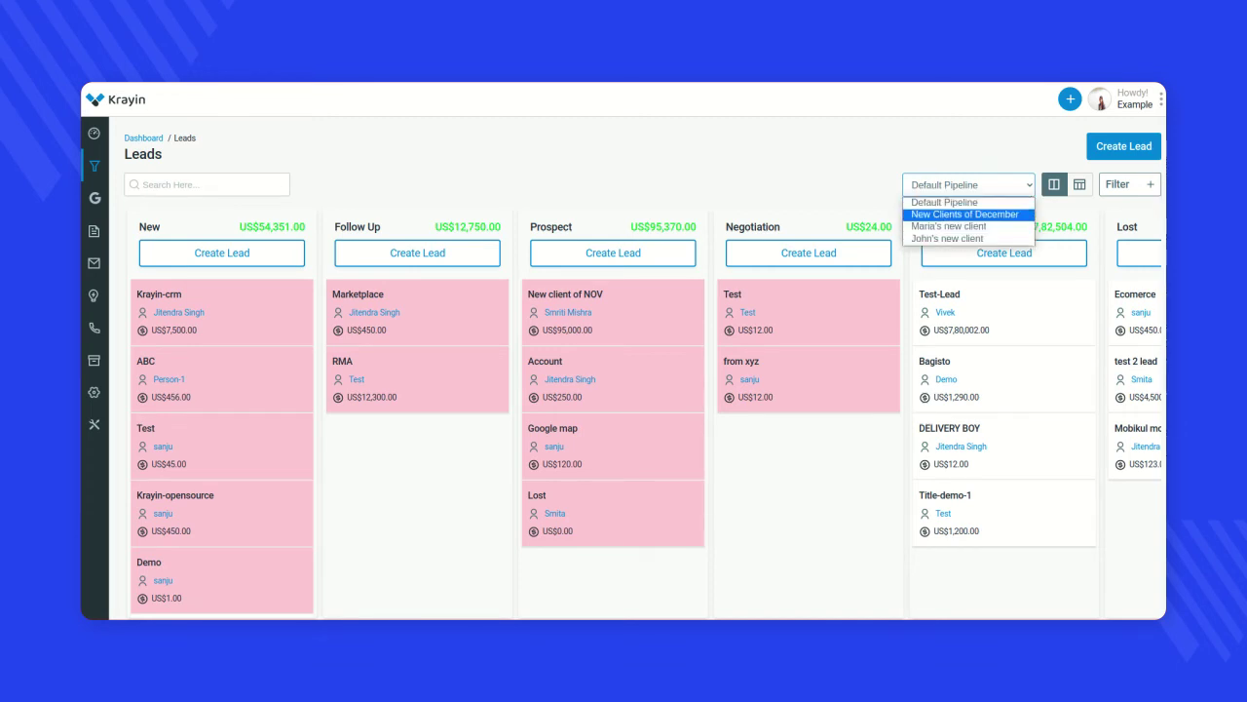
key(Escape)
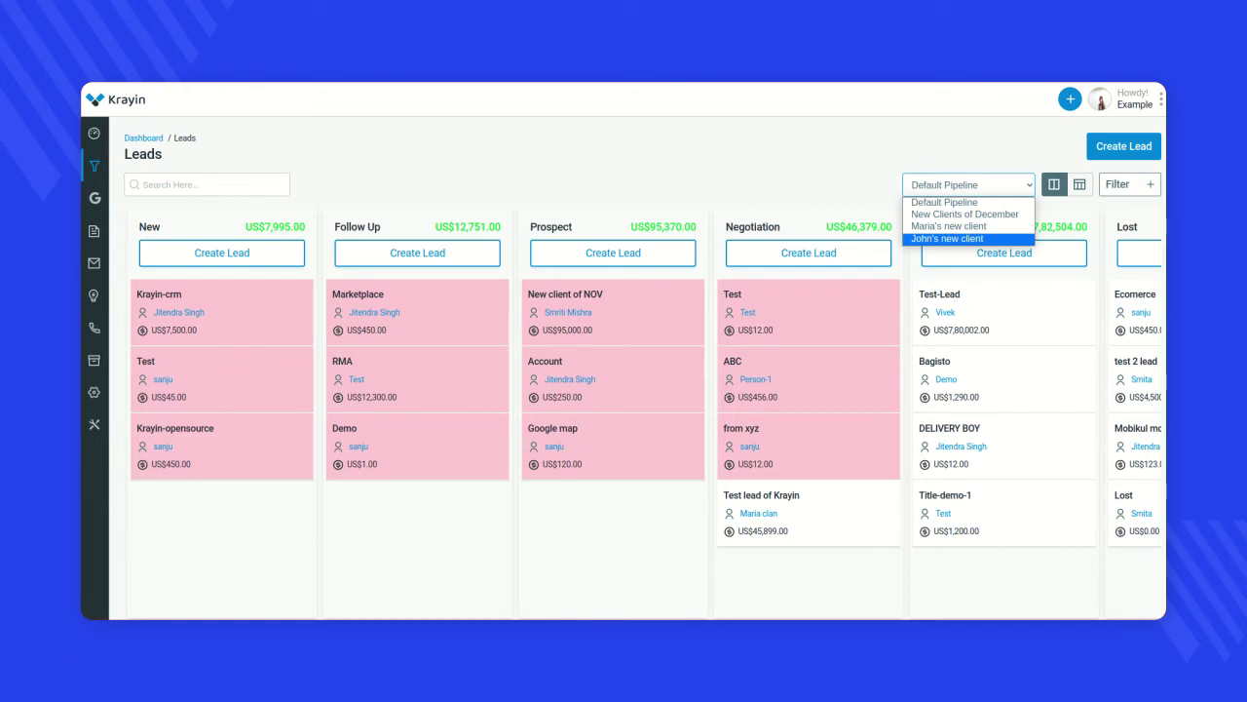
Step: View the newly created pipeline on the Leads board, and delete that pipeline from the Pipelines settings
click(947, 238)
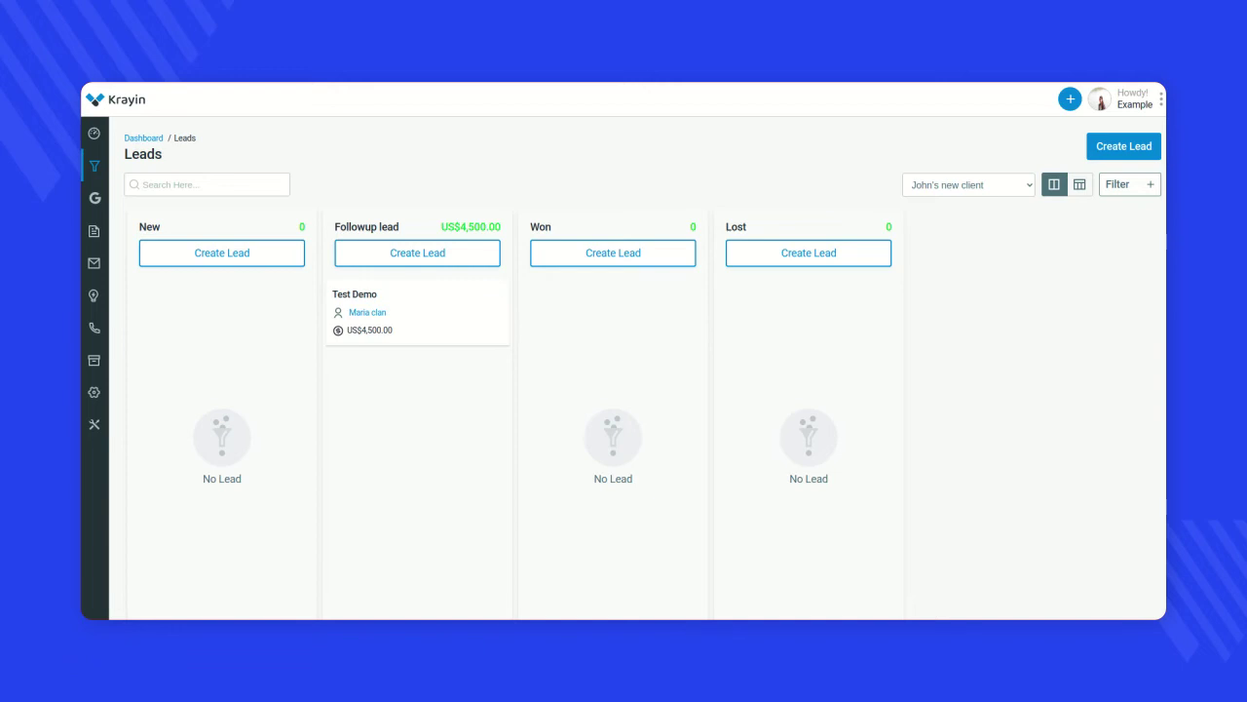
click(94, 392)
click(216, 399)
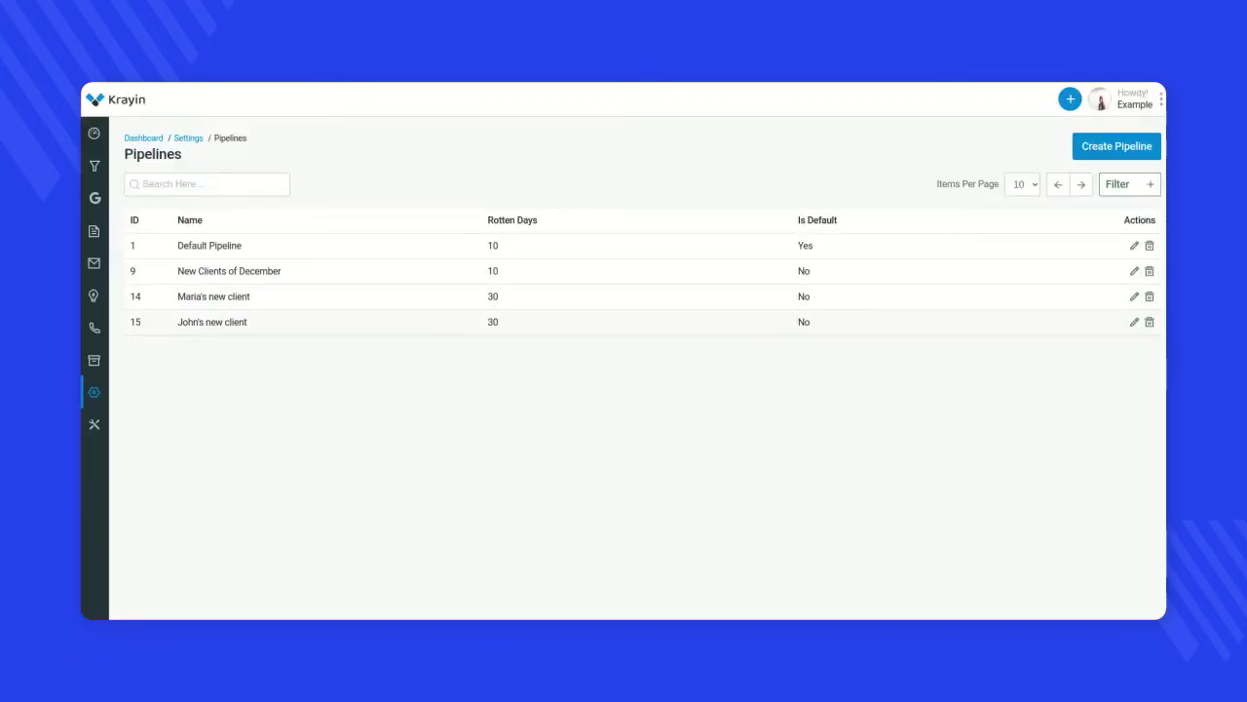
click(1150, 321)
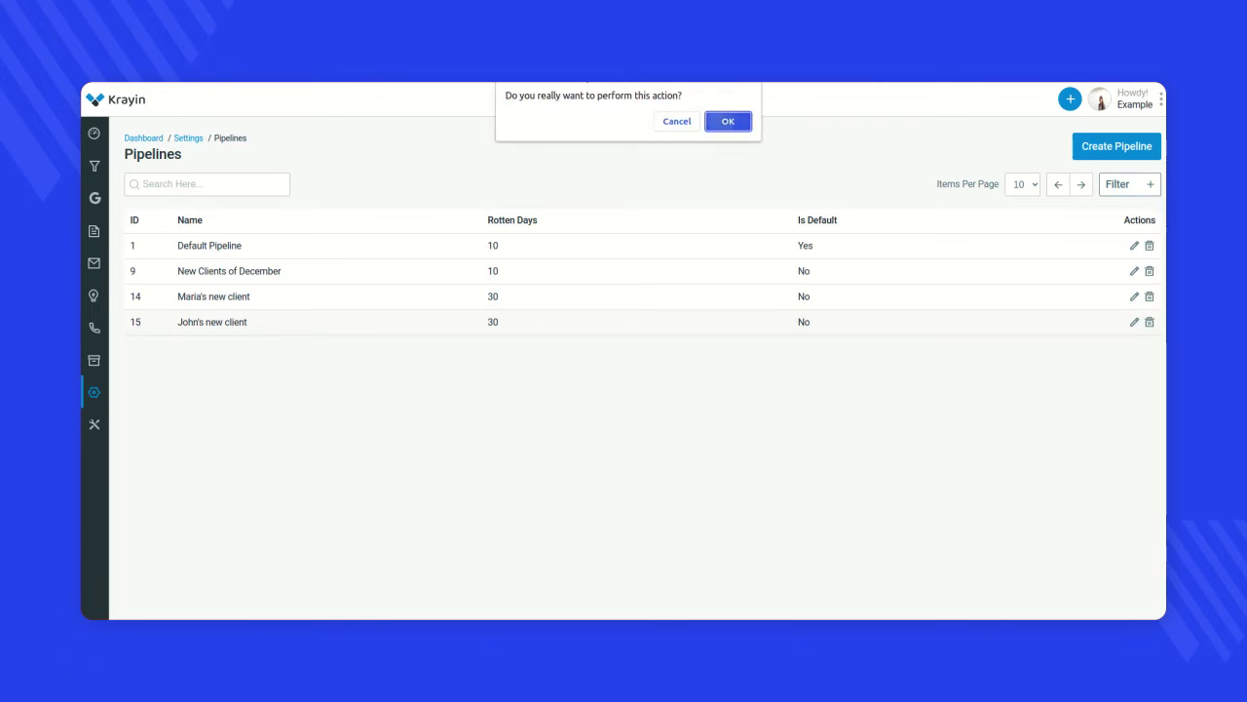
key(Return)
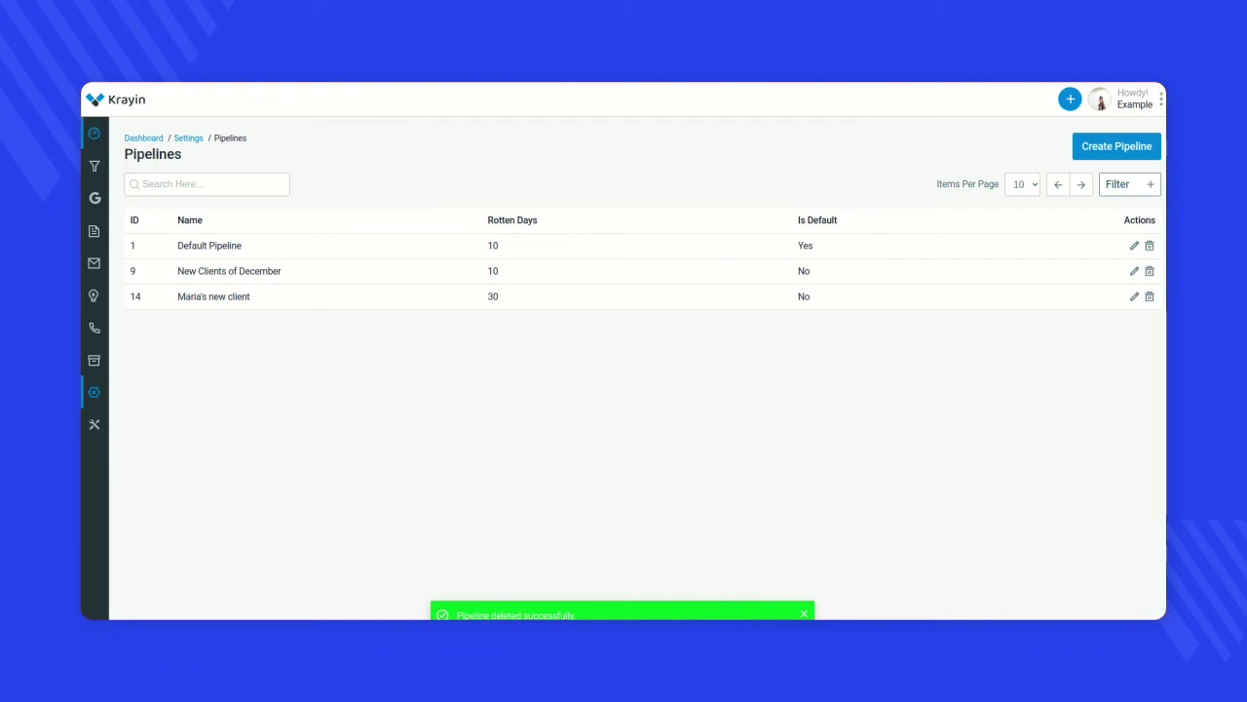
Step: Examine the Test Demo lead's details from the Default Pipeline, and switch the Leads board to the New Clients of December pipeline
click(93, 134)
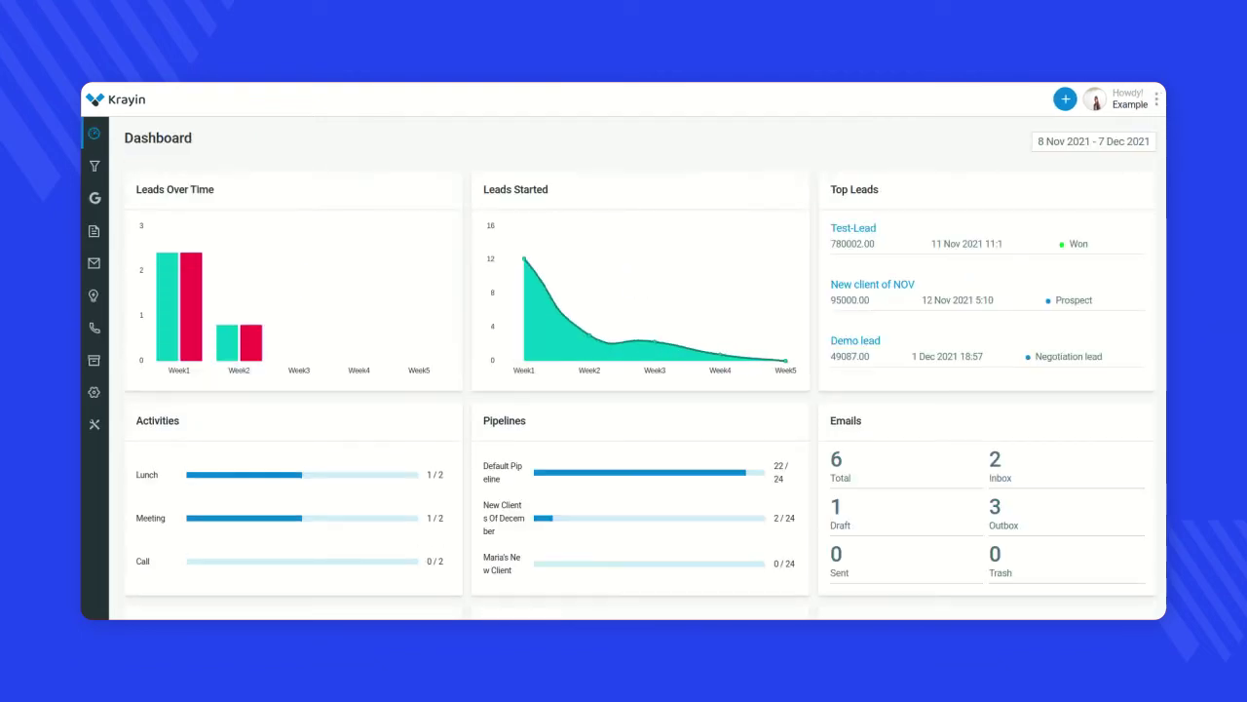
click(94, 166)
click(969, 185)
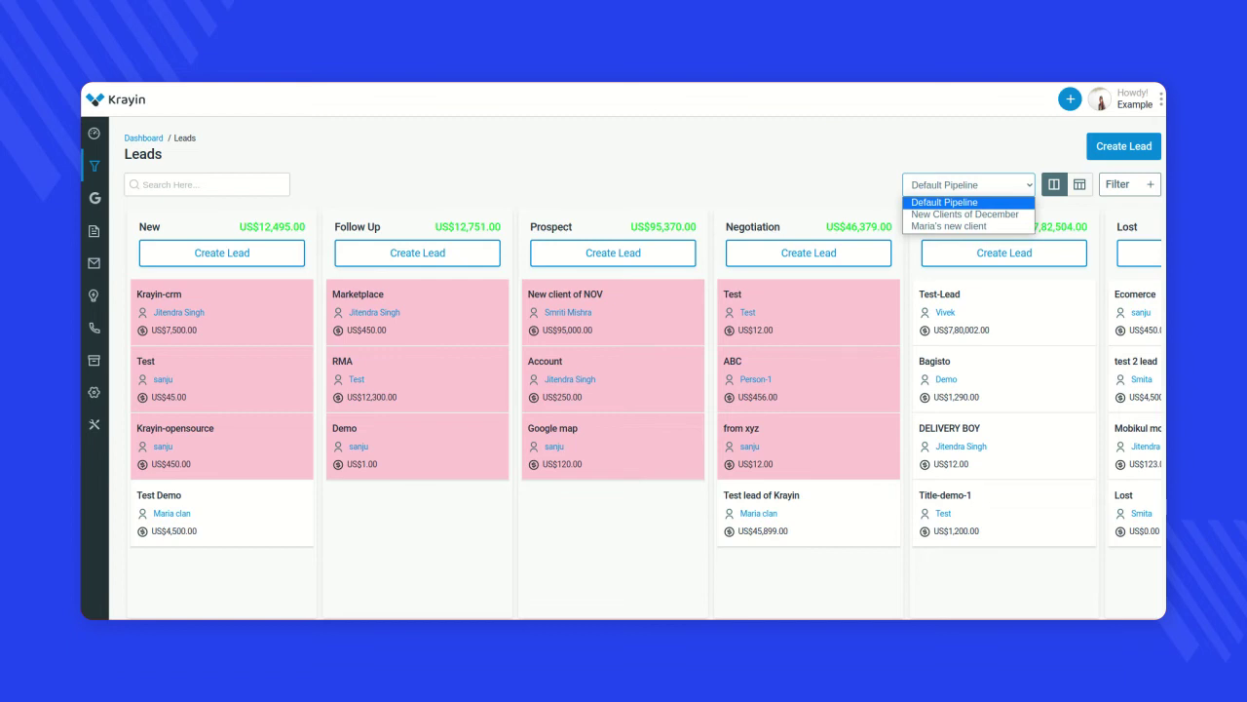
click(222, 513)
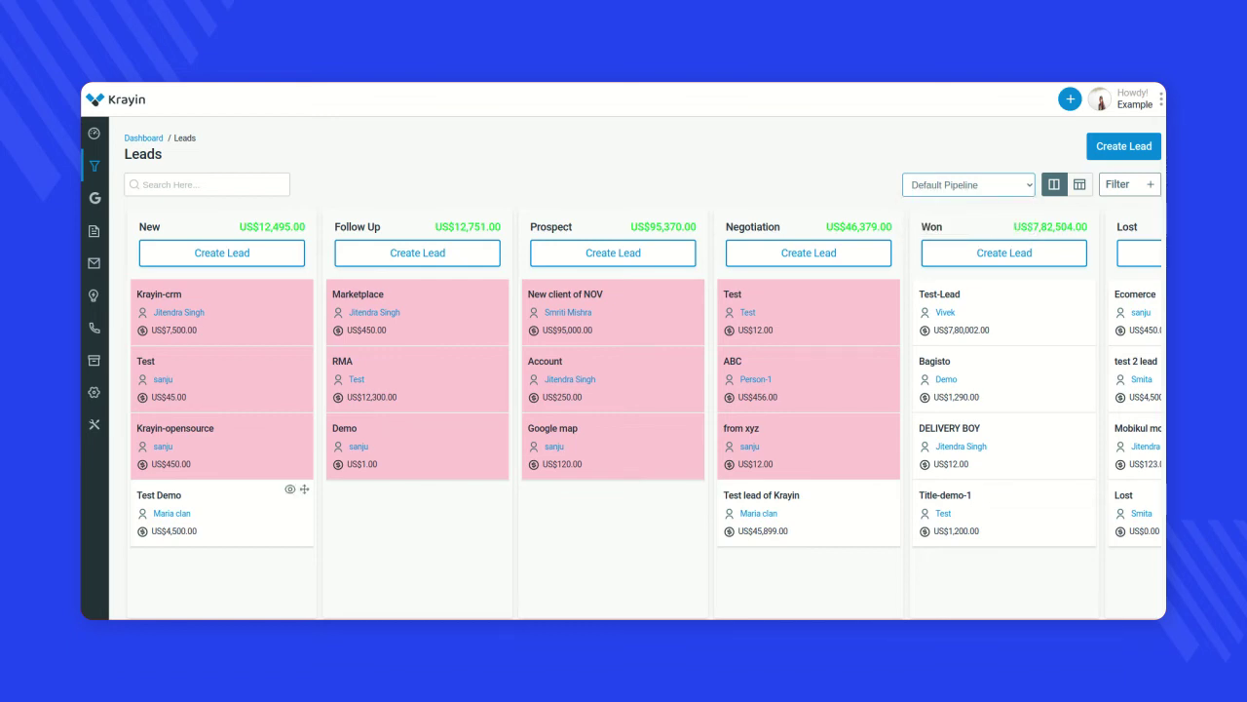
click(291, 489)
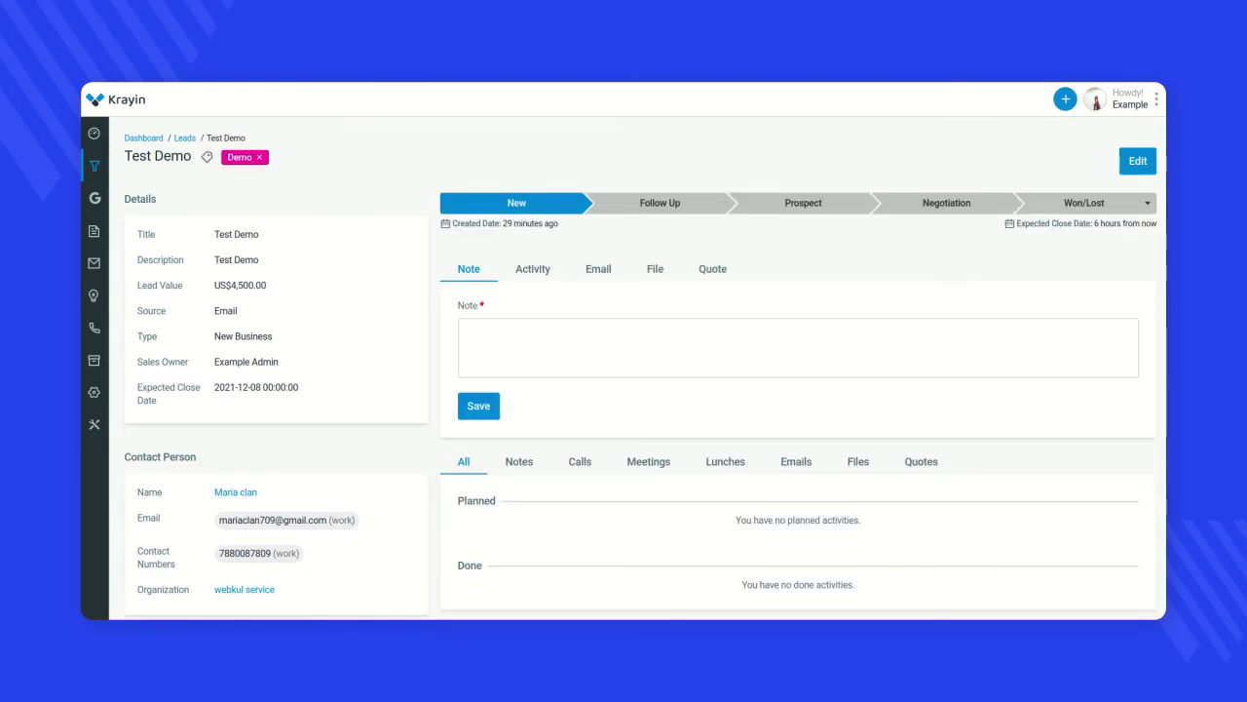
key(alt+Left)
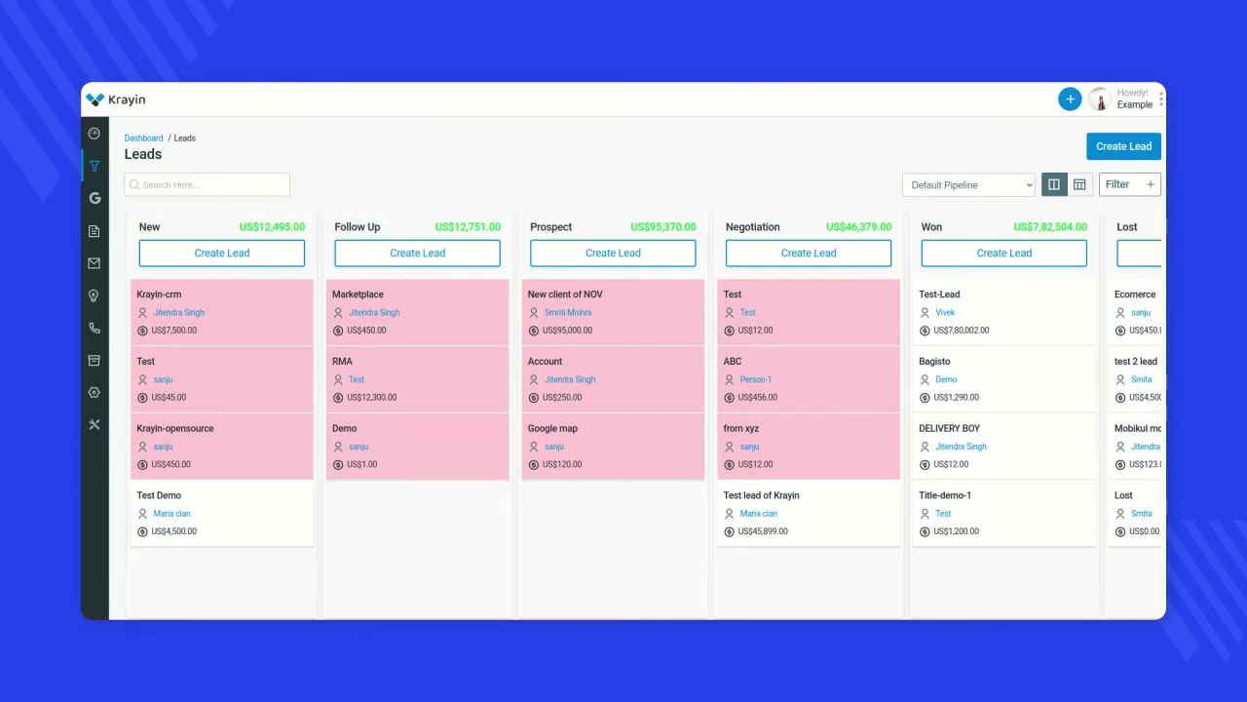
click(969, 185)
click(969, 214)
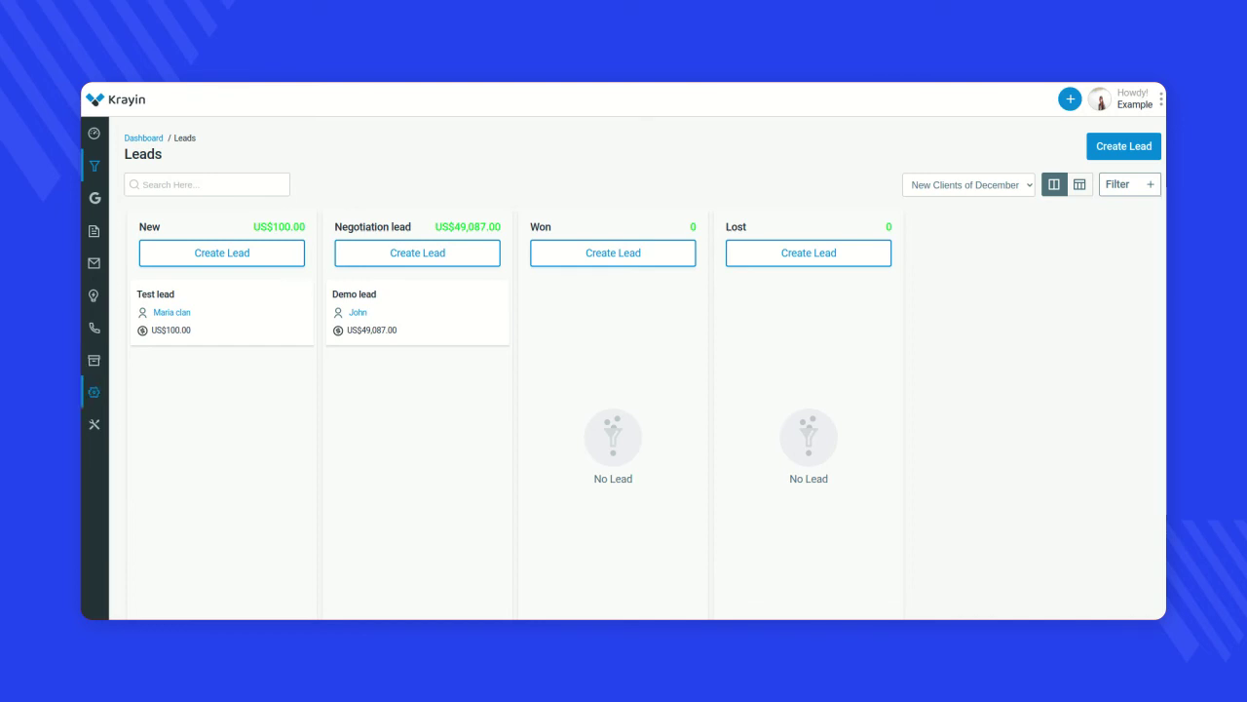
Step: Delete the Negotiation lead stage from the New Clients of December pipeline, save it, and show that pipeline on the Leads board
click(93, 392)
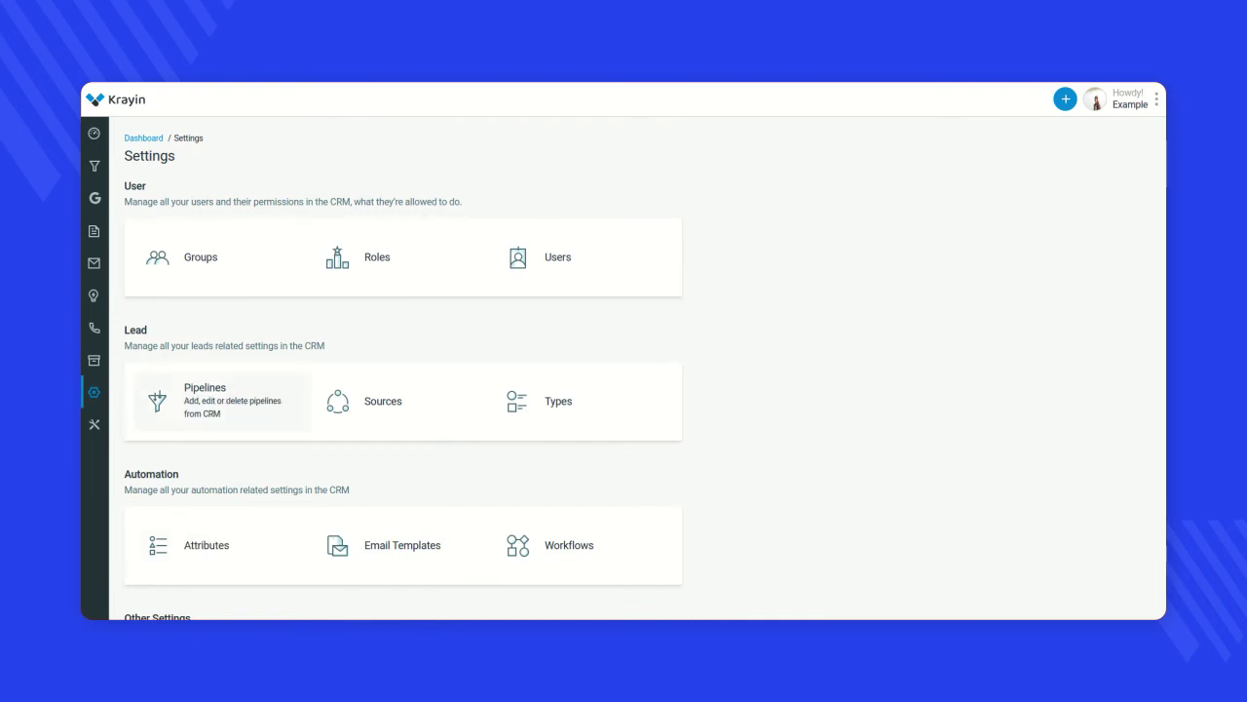
click(205, 401)
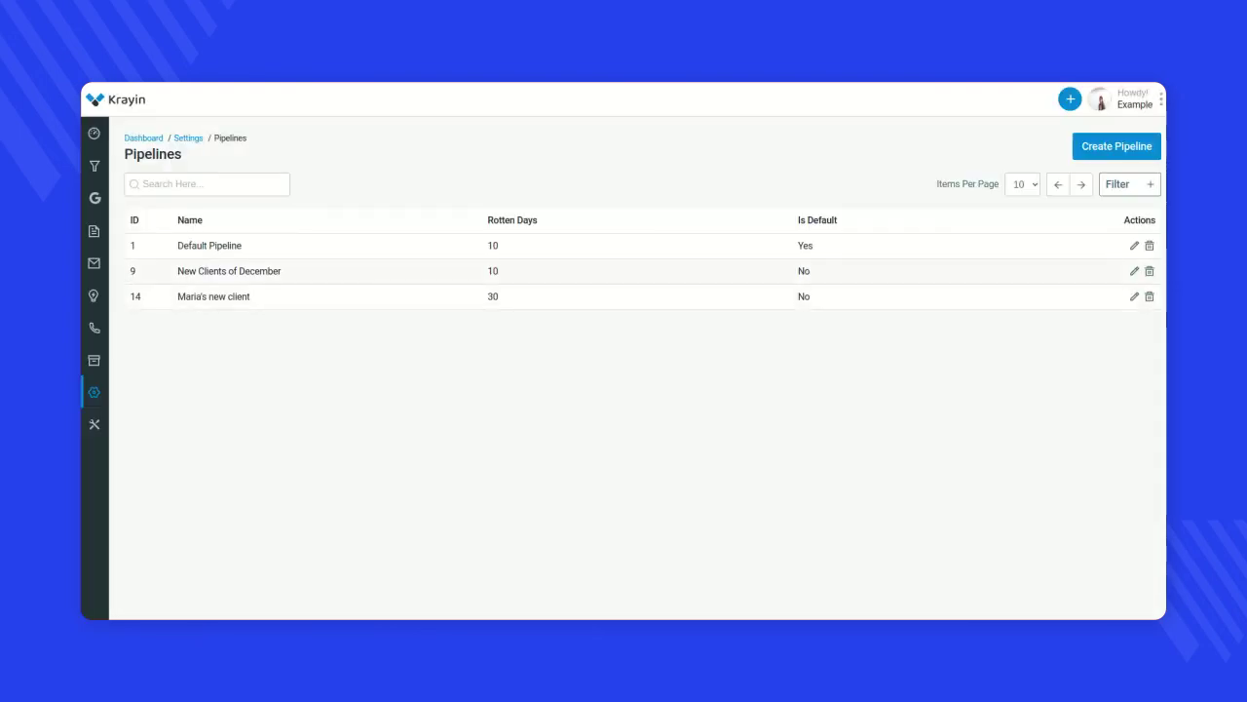
click(1134, 271)
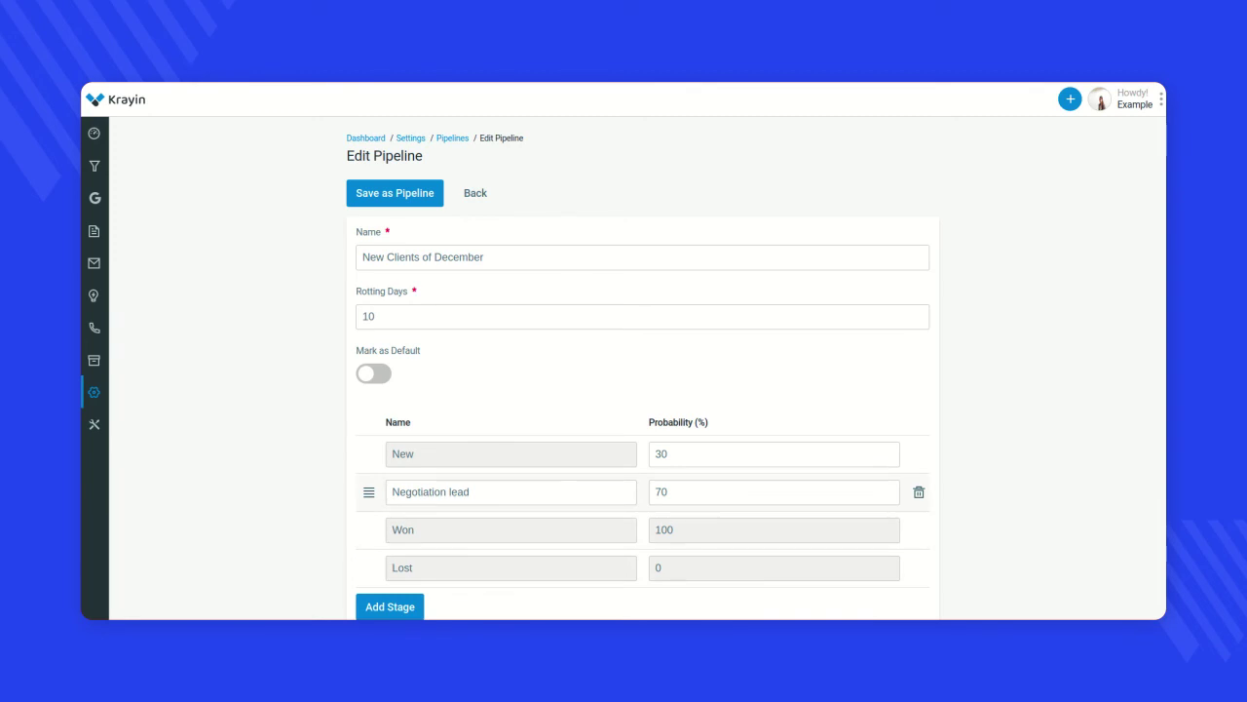
click(919, 492)
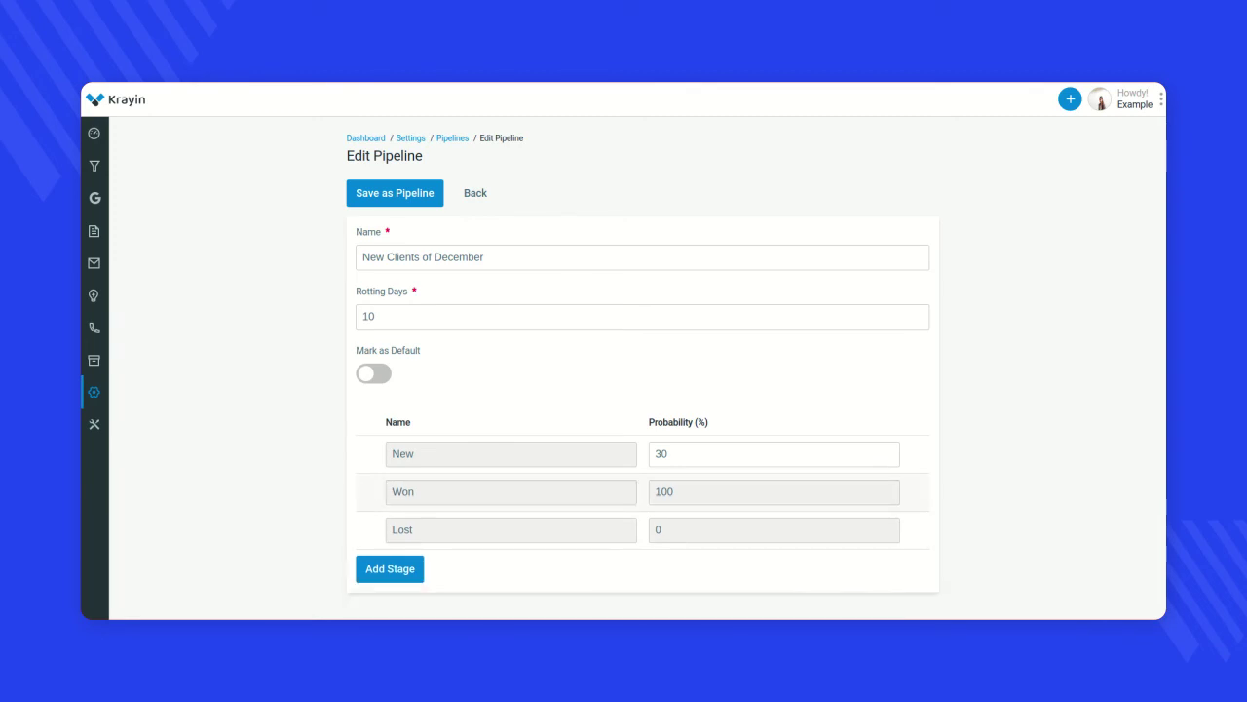
click(394, 193)
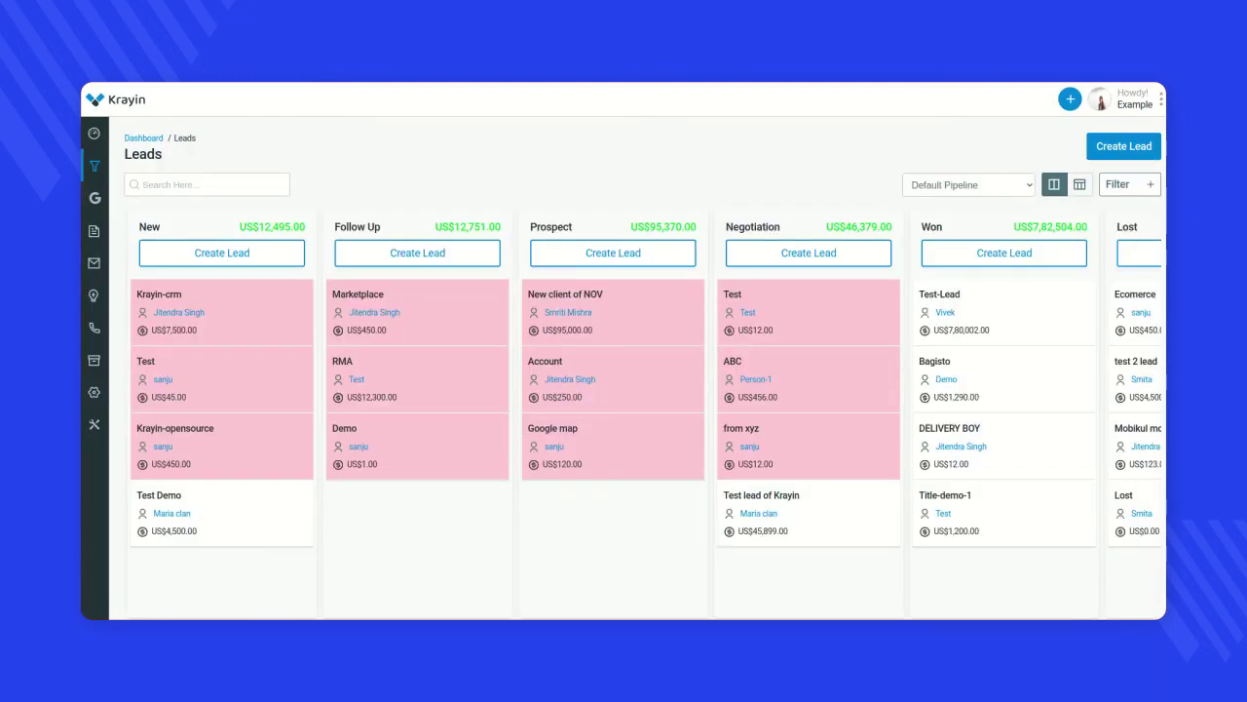
click(968, 184)
click(968, 214)
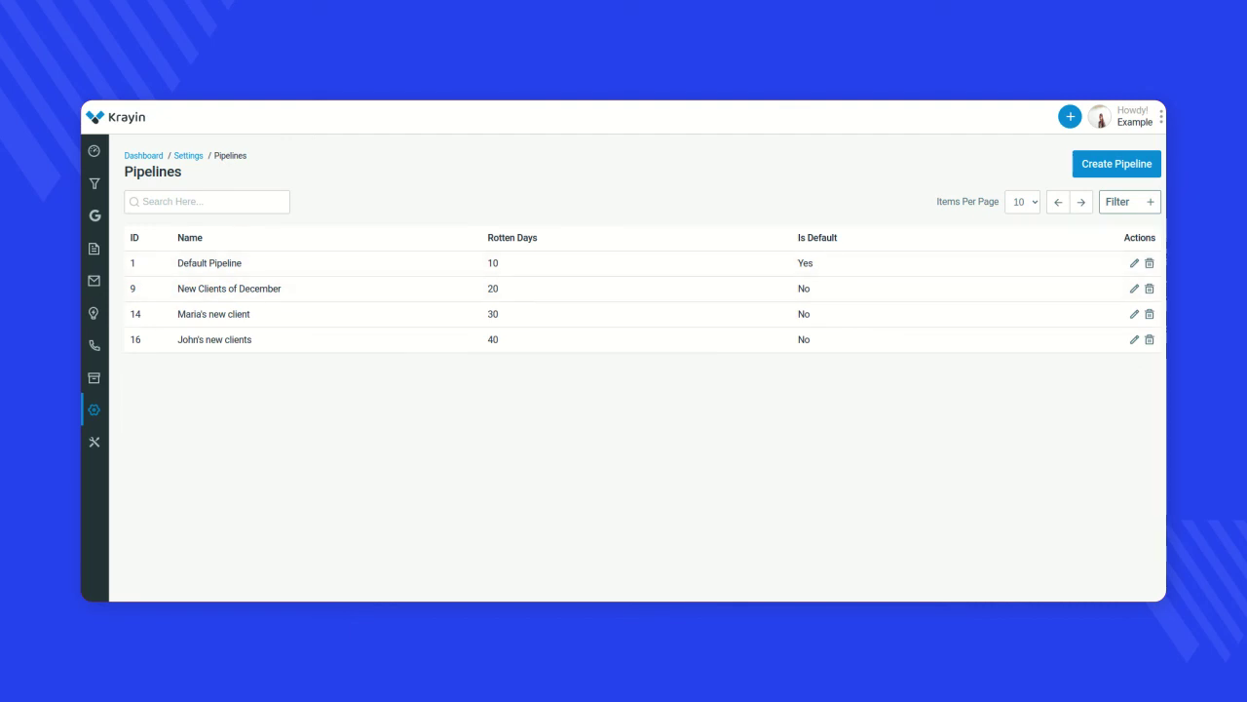
Step: Open the filter for the pipelines list and look through its ID, Name, Rotten Days and Is Default criteria
click(1129, 202)
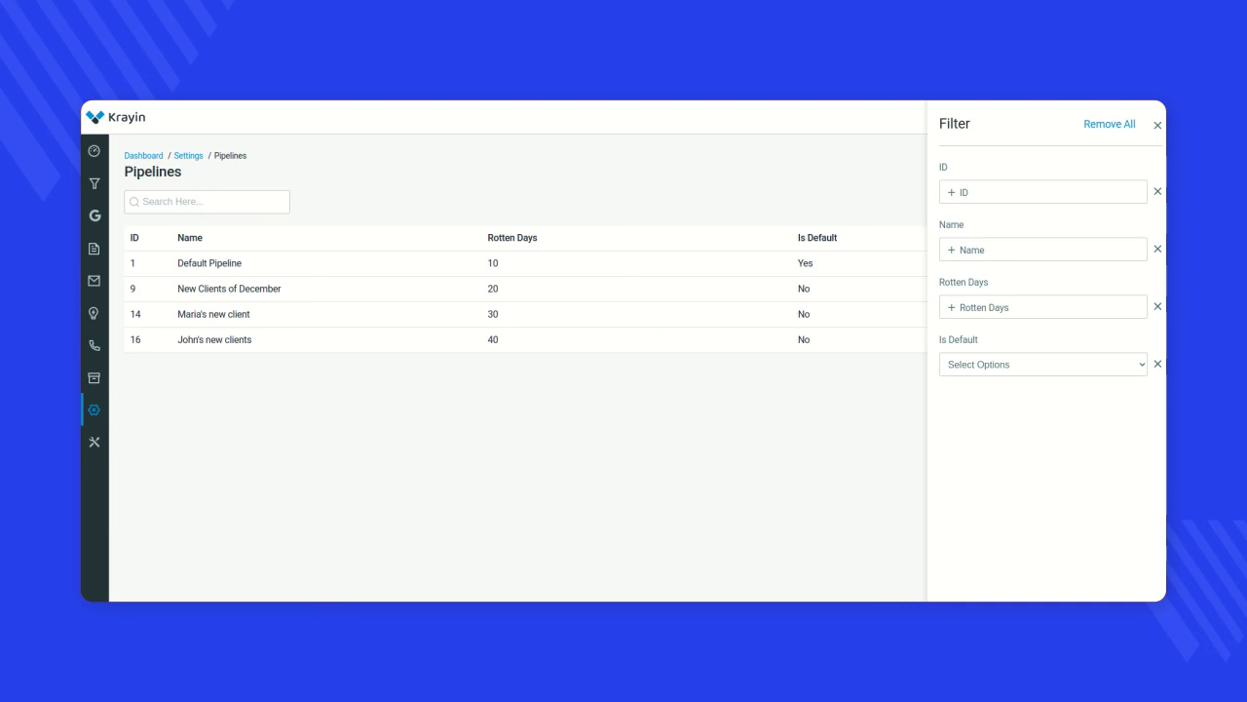
click(1042, 192)
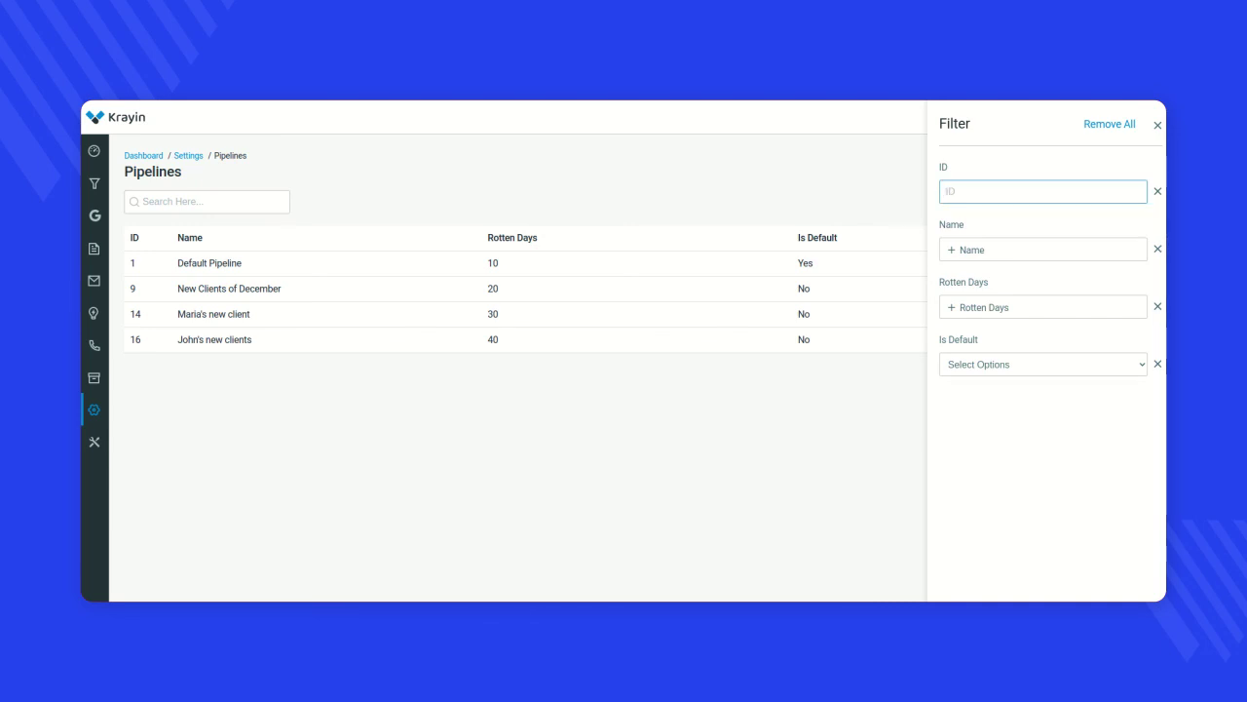
click(1043, 249)
click(1043, 307)
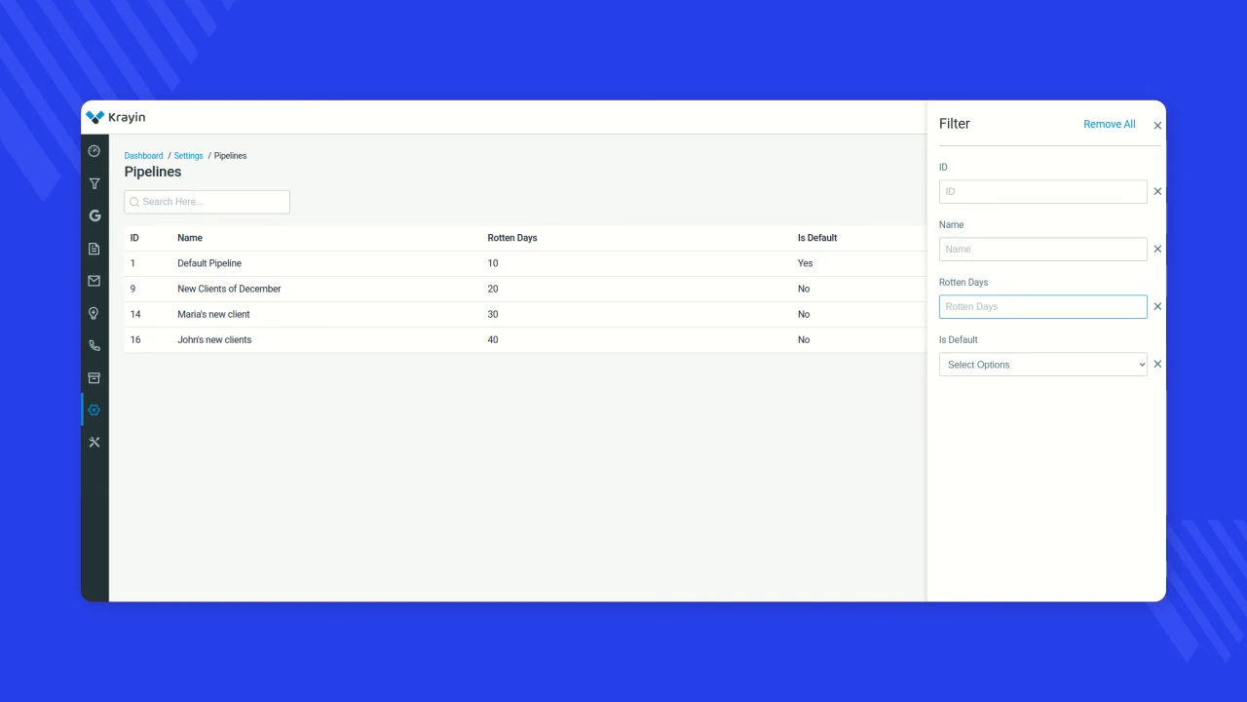
click(1042, 364)
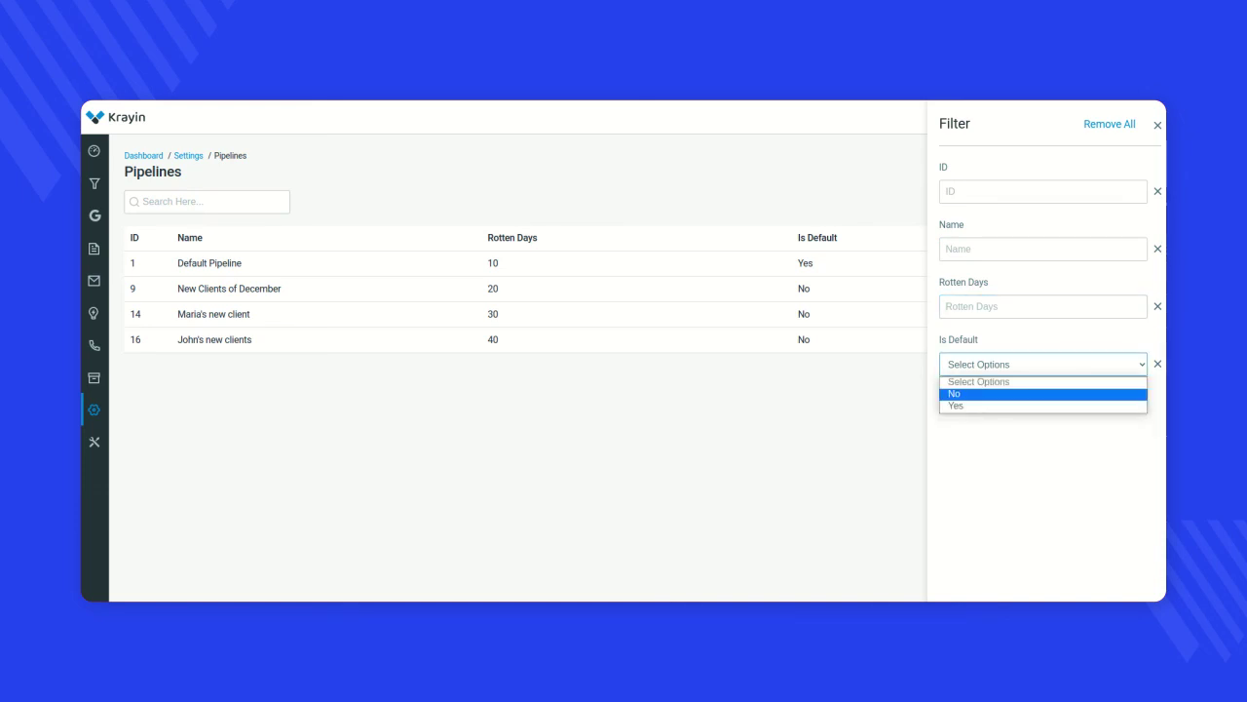
key(Escape)
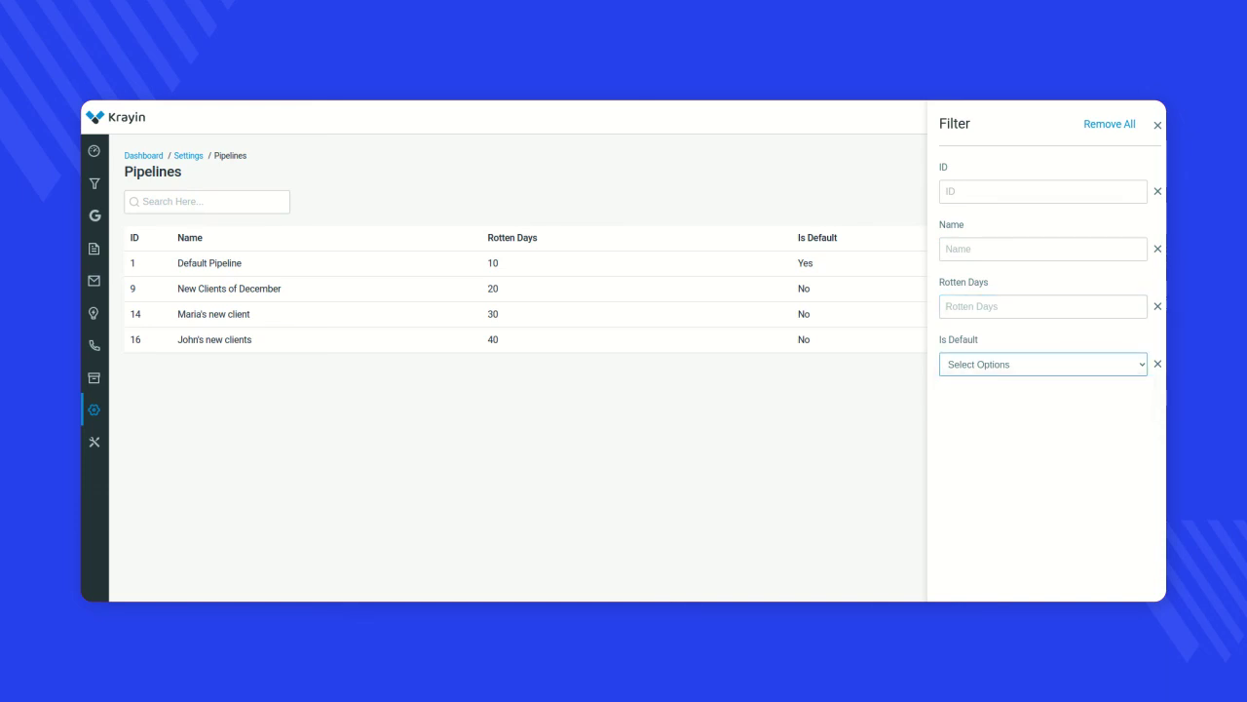
Step: Filter the pipelines list by 30 rotten days, and remove that filter value again
click(1043, 306)
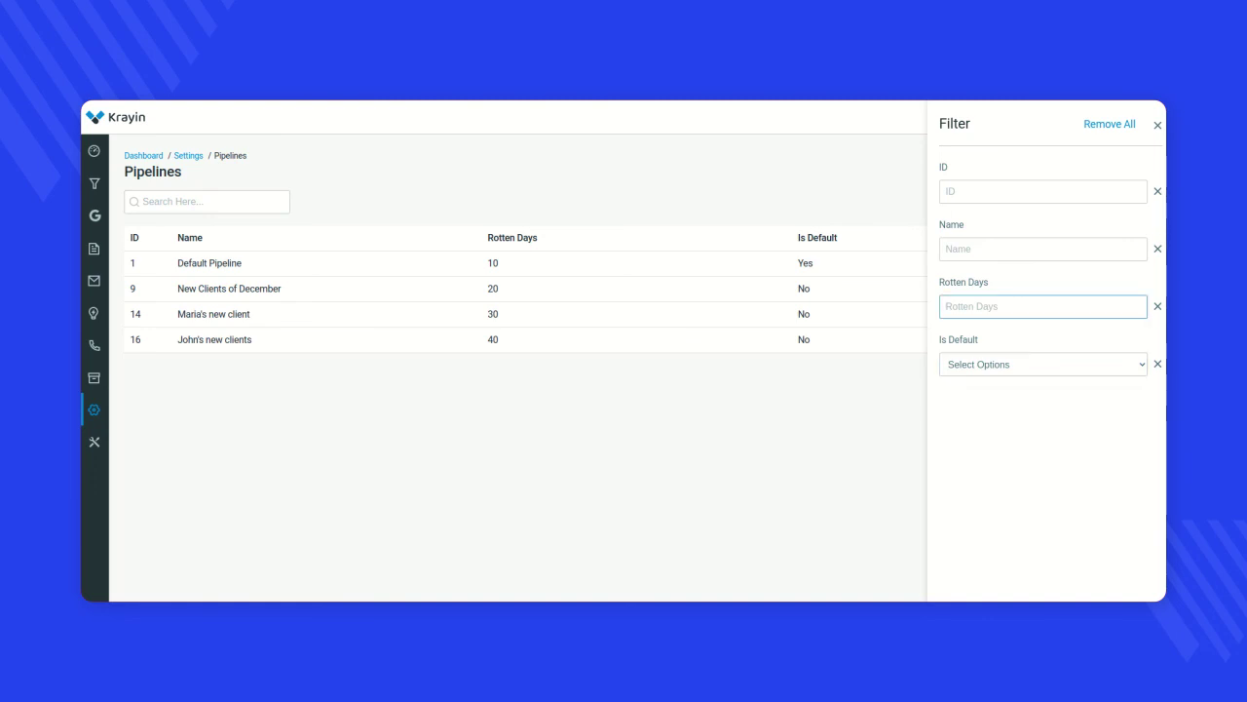
text(30)
key(Return)
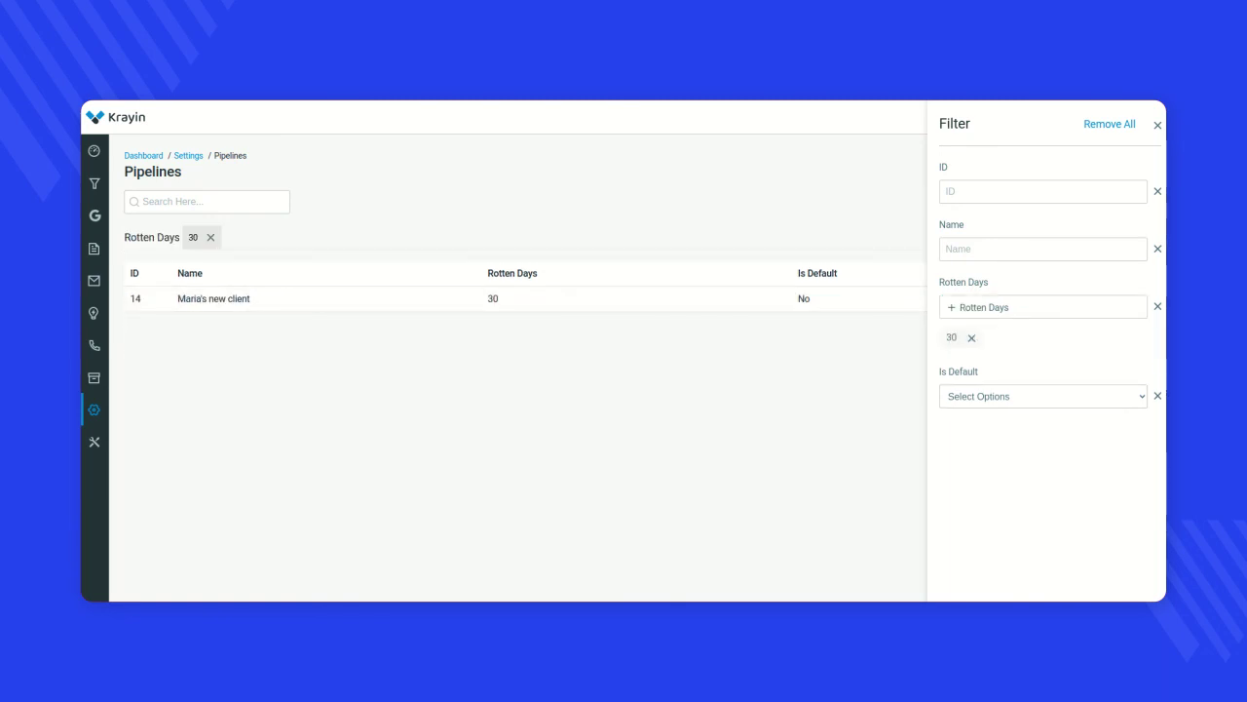
click(971, 338)
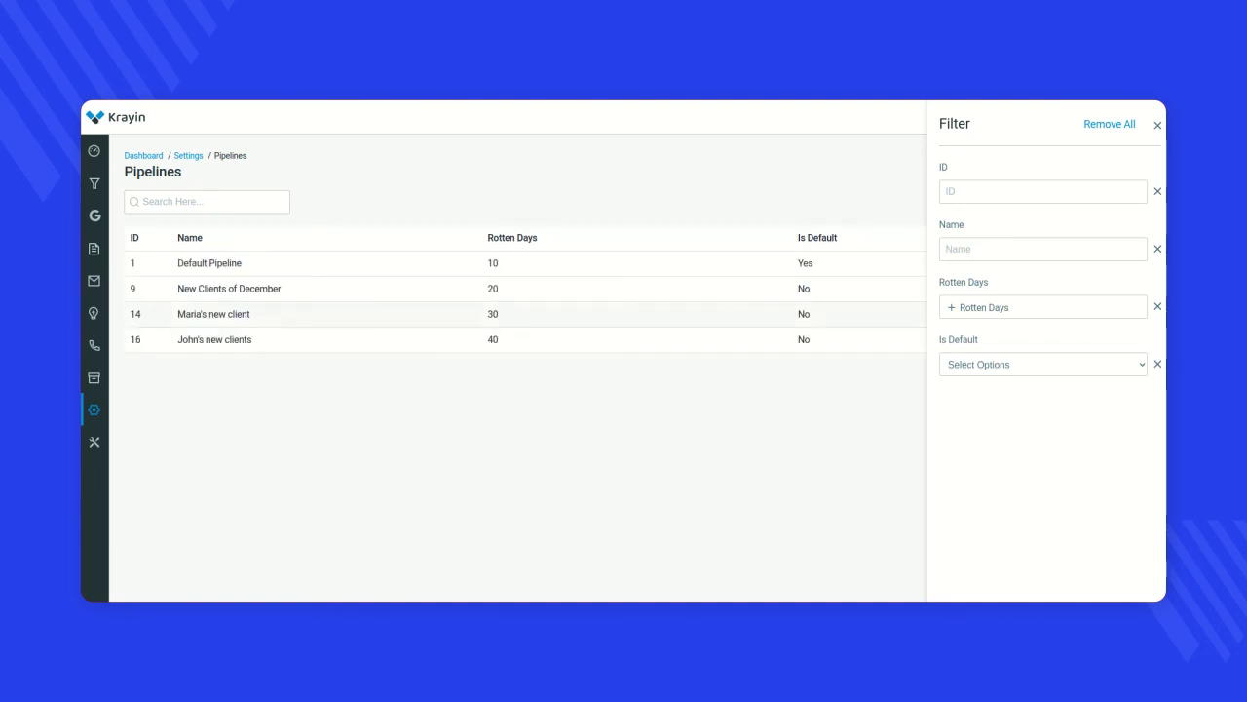